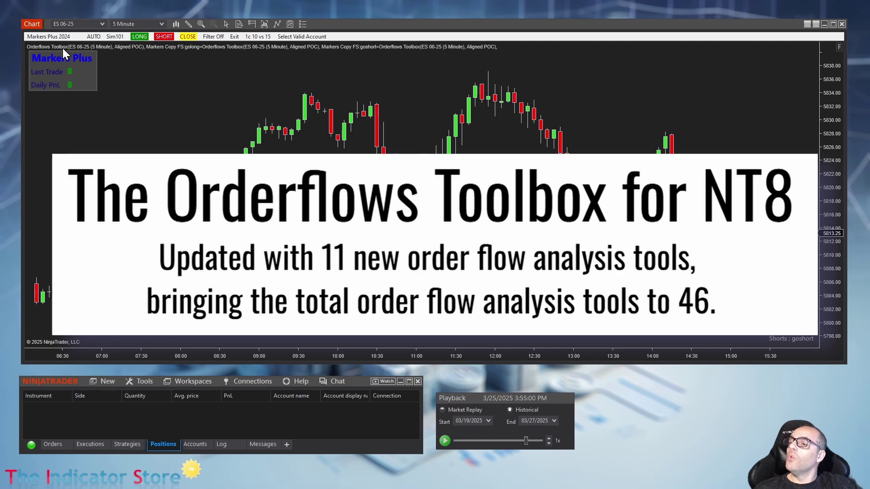
Step: Review the Orderflows Toolbox indicator's properties, including Aligned POC and the buy and sell signal plots, and close the settings without saving
right_click(204, 317)
click(280, 59)
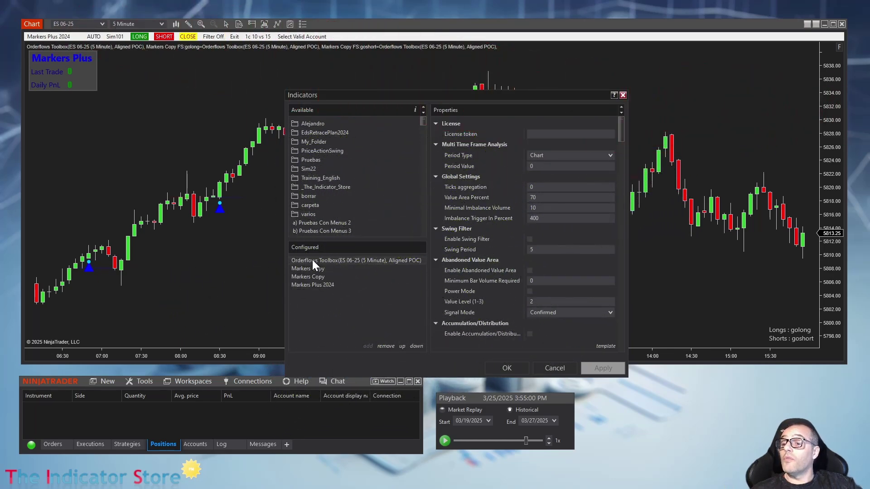
drag(623, 134, 624, 163)
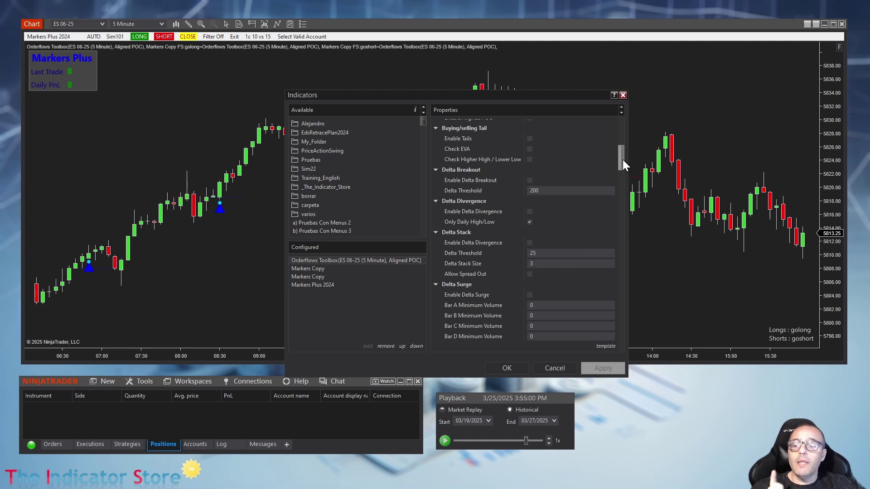
drag(623, 159, 622, 106)
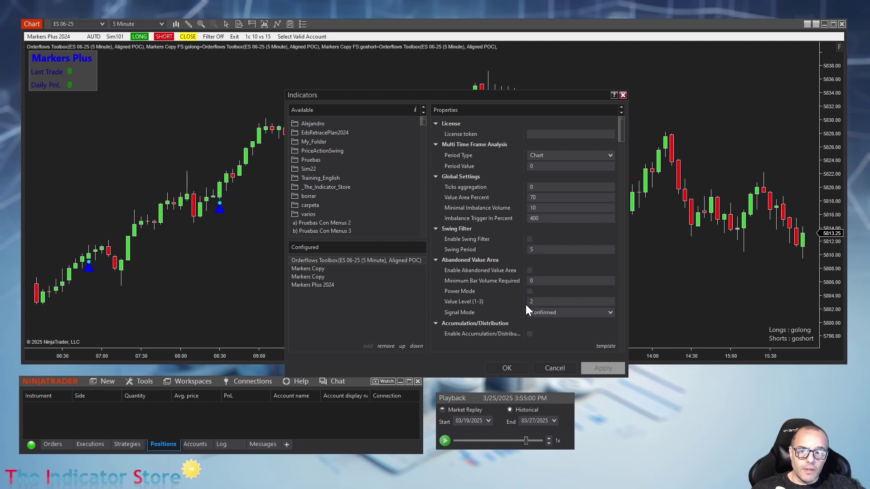
drag(624, 132, 623, 149)
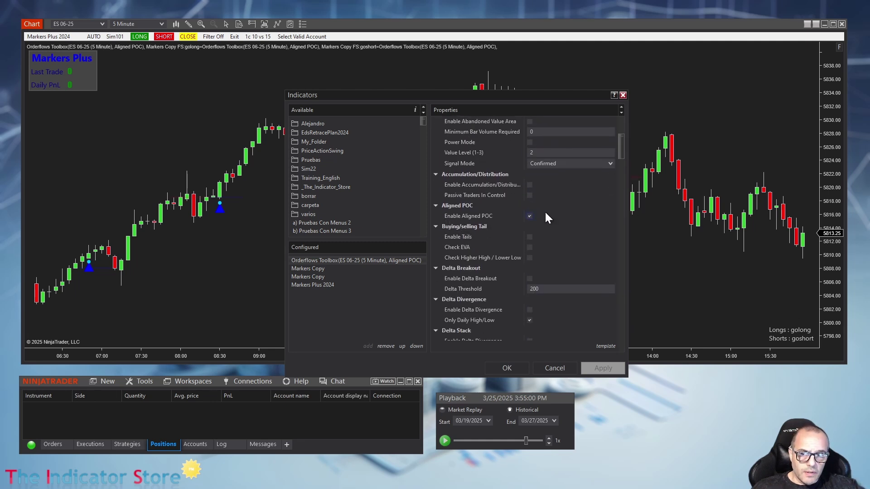
click(529, 217)
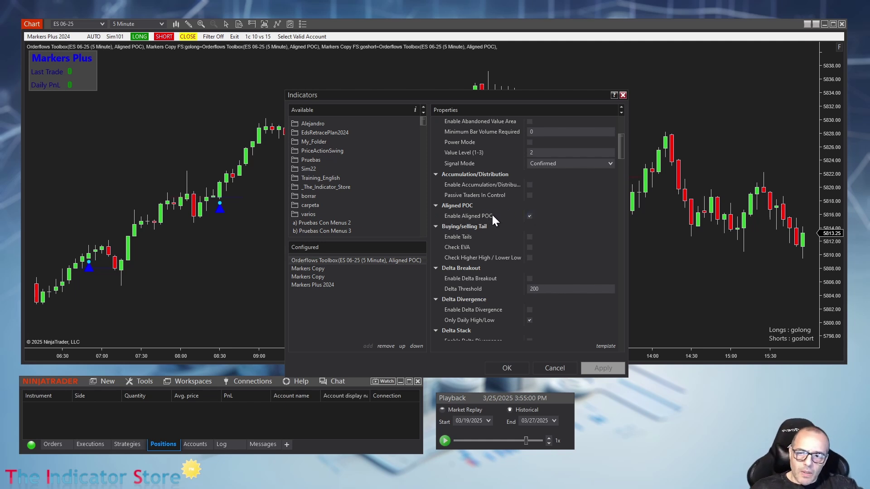
drag(622, 148, 620, 173)
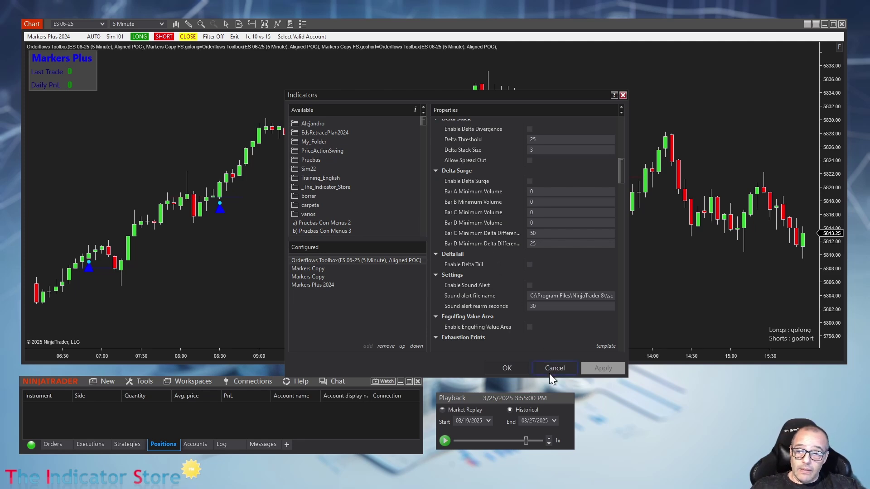
drag(620, 172, 603, 358)
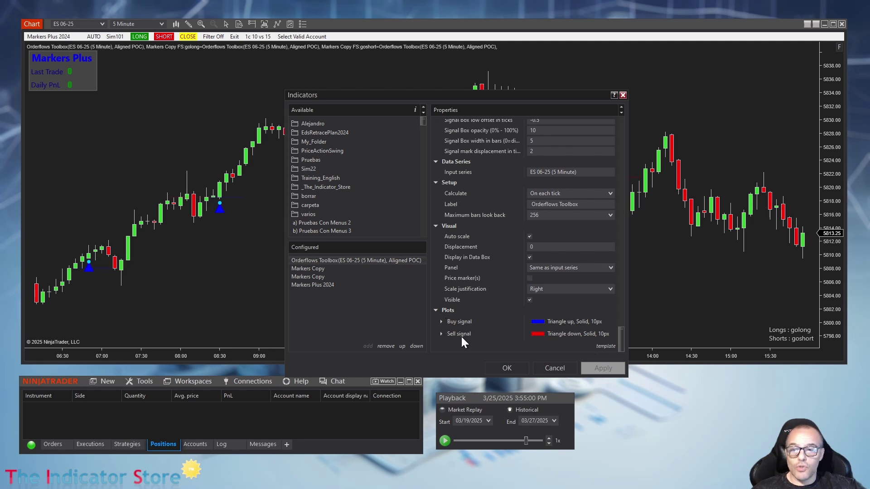
drag(621, 338, 622, 213)
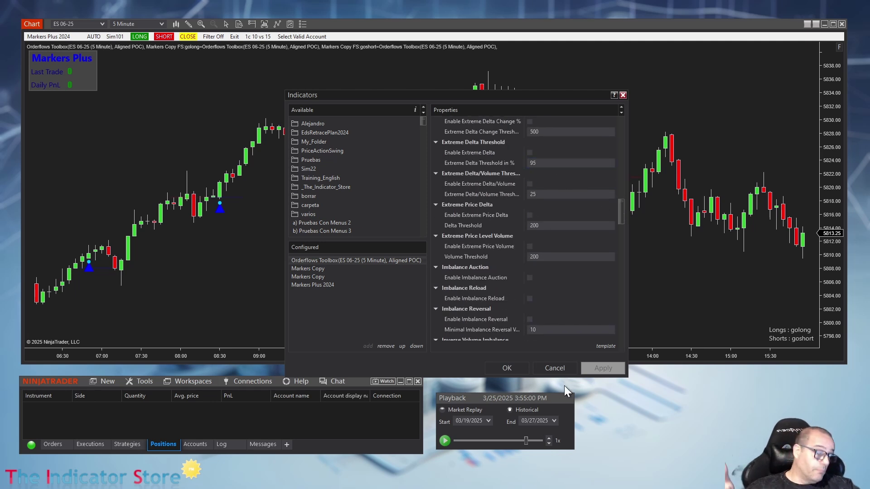
click(555, 368)
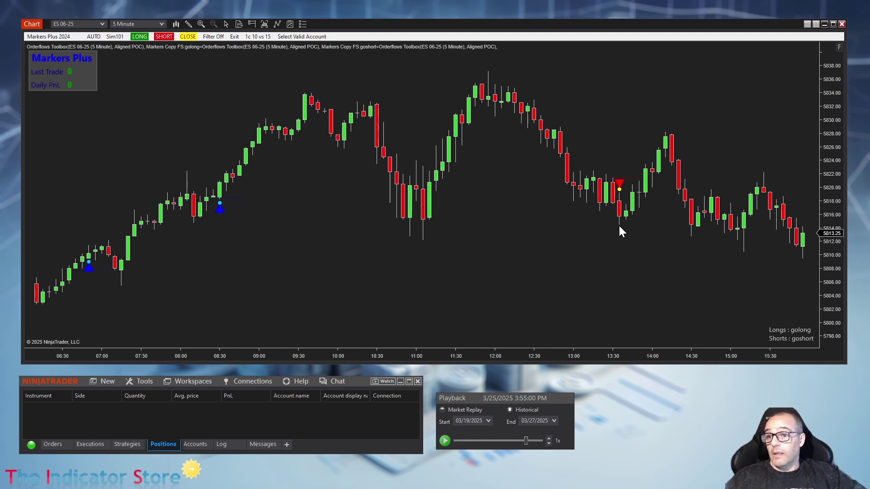
Step: Reopen the chart's indicator settings and check the Calculate option of the Orderflows Toolbox
right_click(472, 239)
click(417, 250)
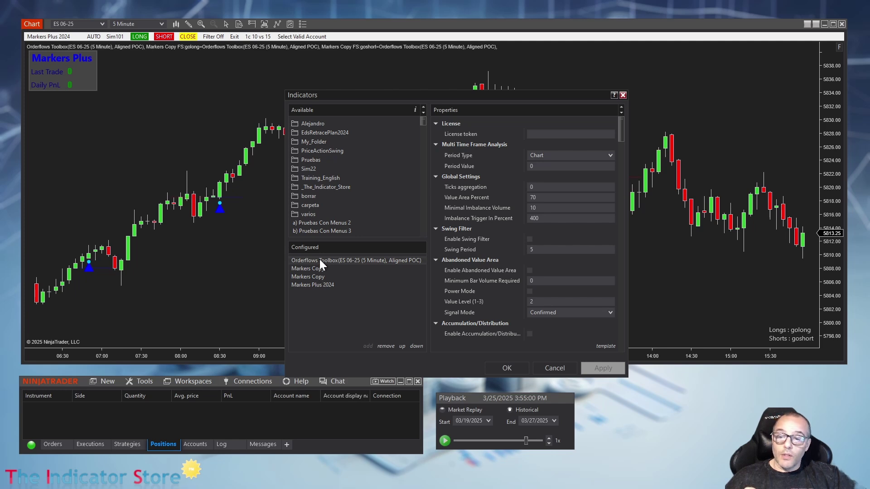
drag(620, 140, 604, 343)
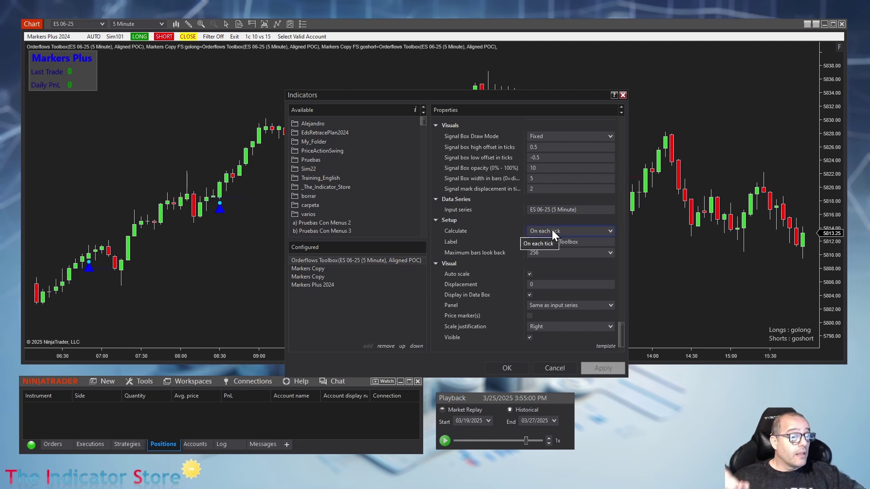
Step: Examine the golong Markers Copy settings and its Orderflows Toolbox input series, checking the Aligned POC option and the chosen plot
click(320, 269)
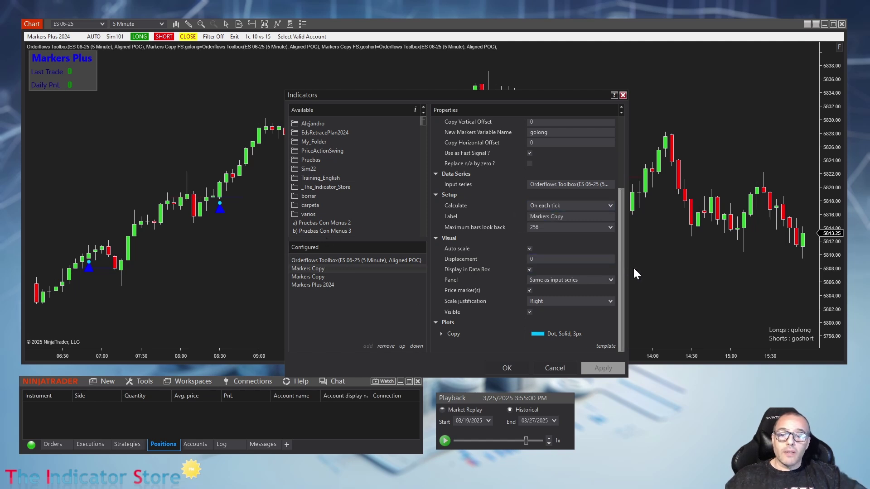
drag(621, 282, 629, 189)
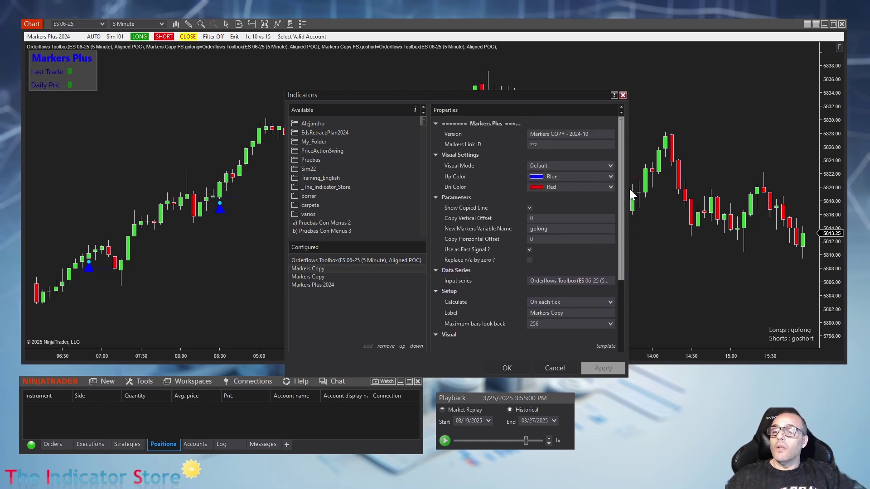
click(531, 228)
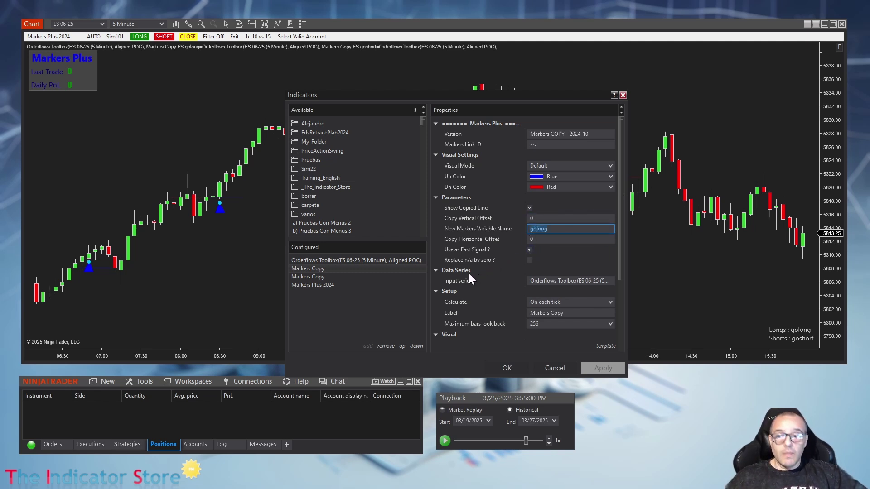
mouse_move(544, 282)
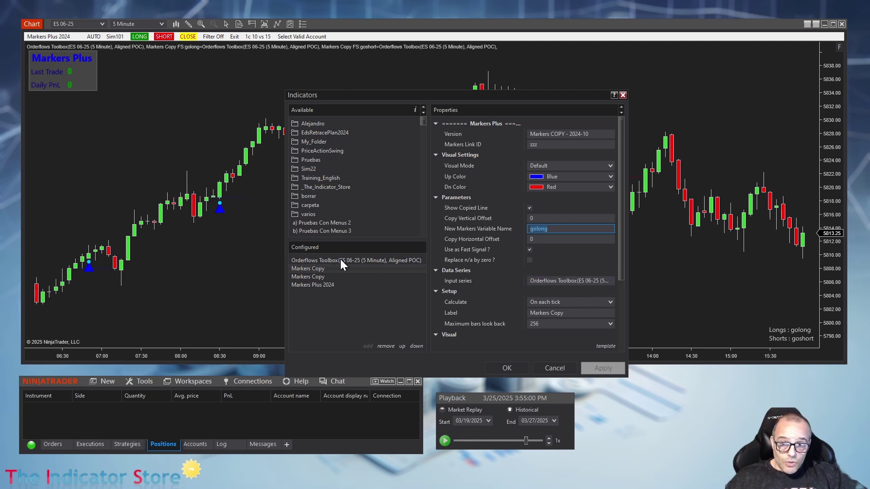
click(543, 282)
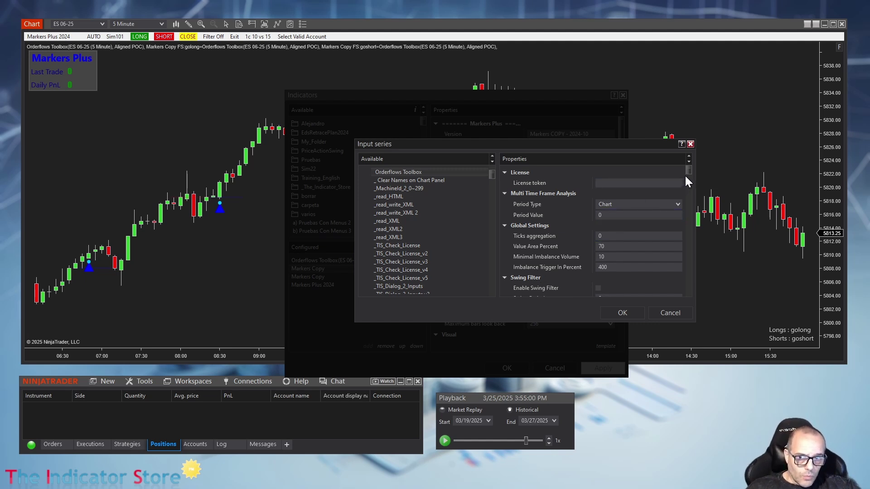
drag(686, 170, 581, 215)
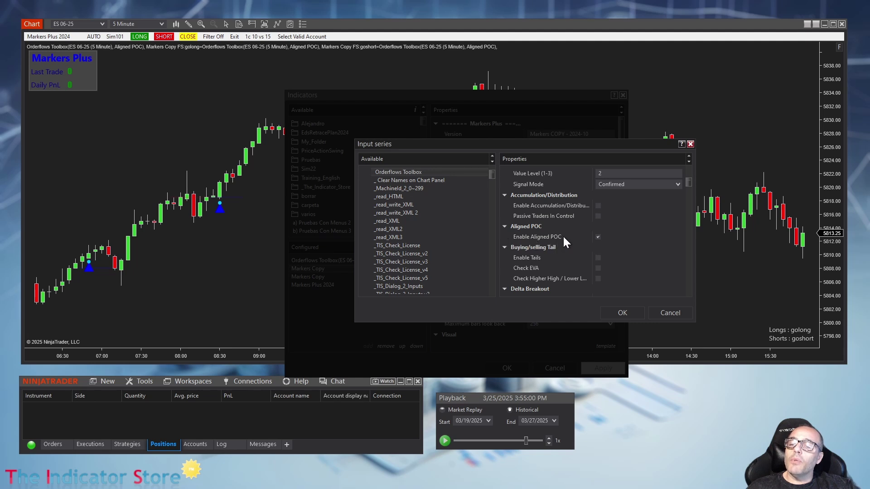
click(599, 237)
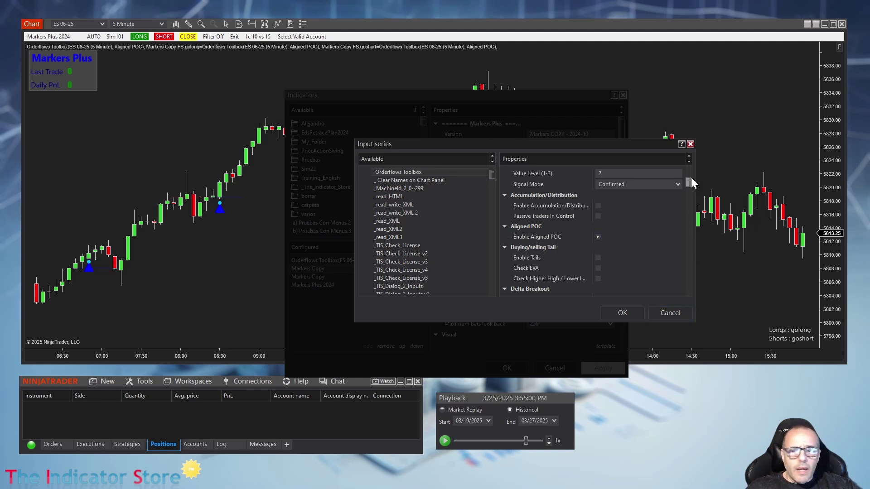
drag(692, 182, 696, 298)
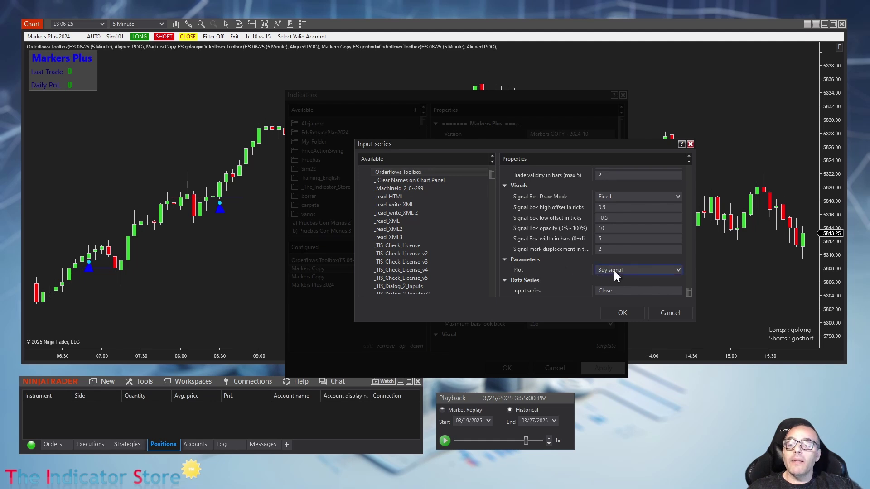
click(669, 312)
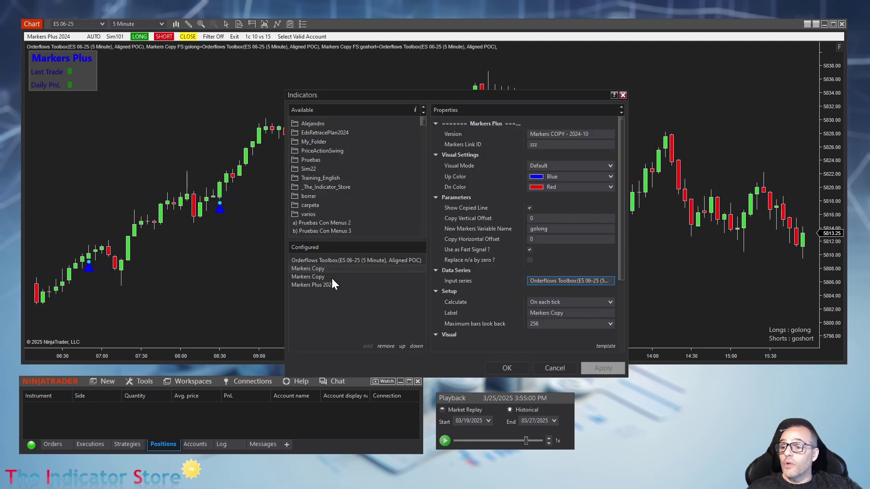
Step: Check the input series of the goshort Markers Copy, and close the indicator settings without saving
click(552, 281)
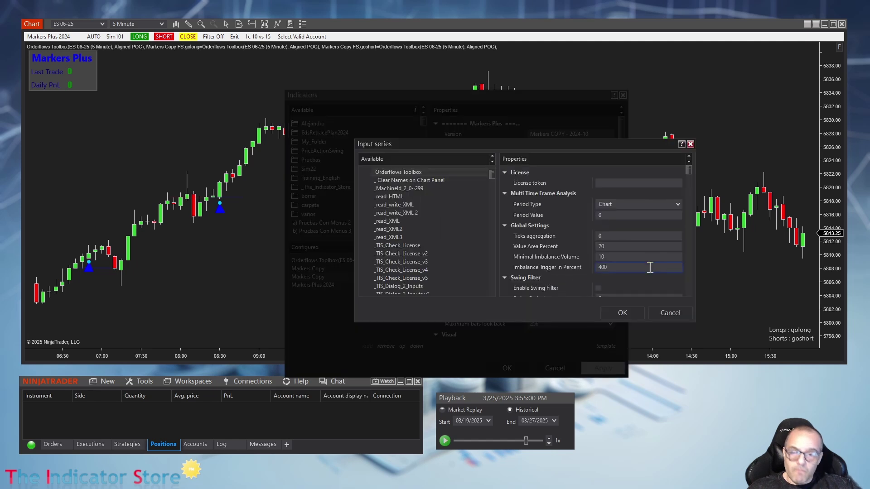
drag(689, 170, 678, 253)
click(668, 313)
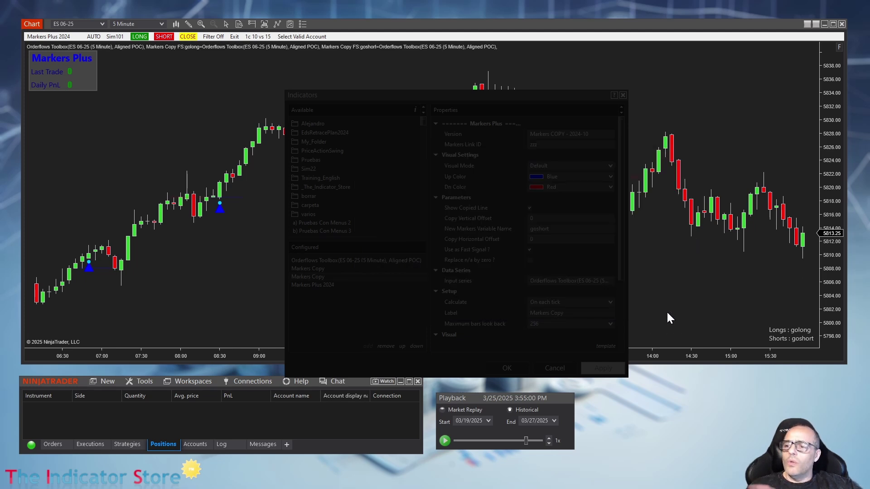
click(555, 368)
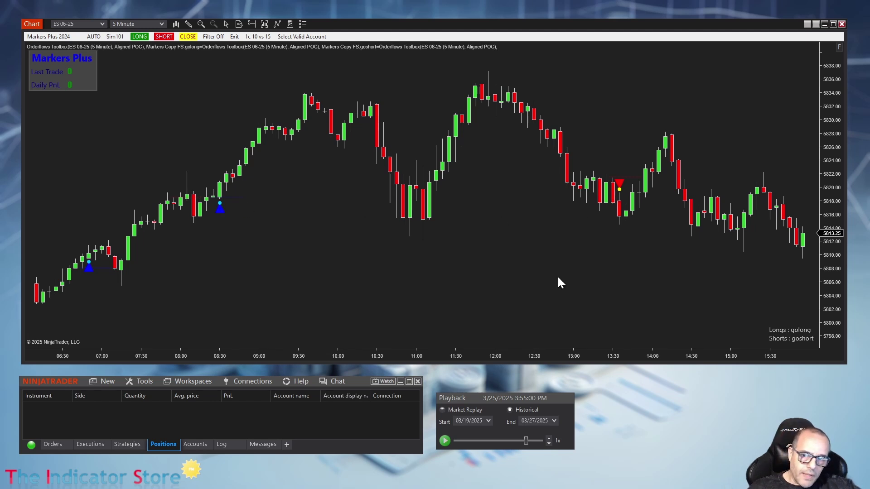
Step: Compare the two Markers Copy indicators, and remove the goshort one from the chart
right_click(569, 275)
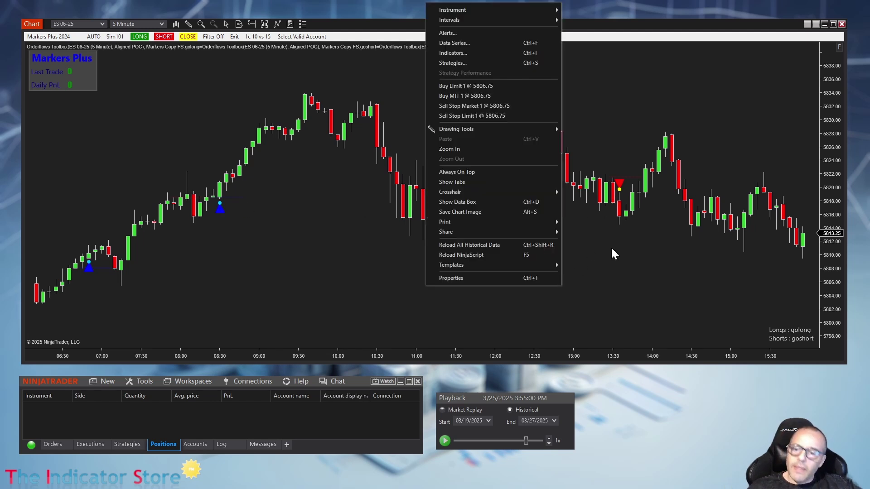
click(476, 57)
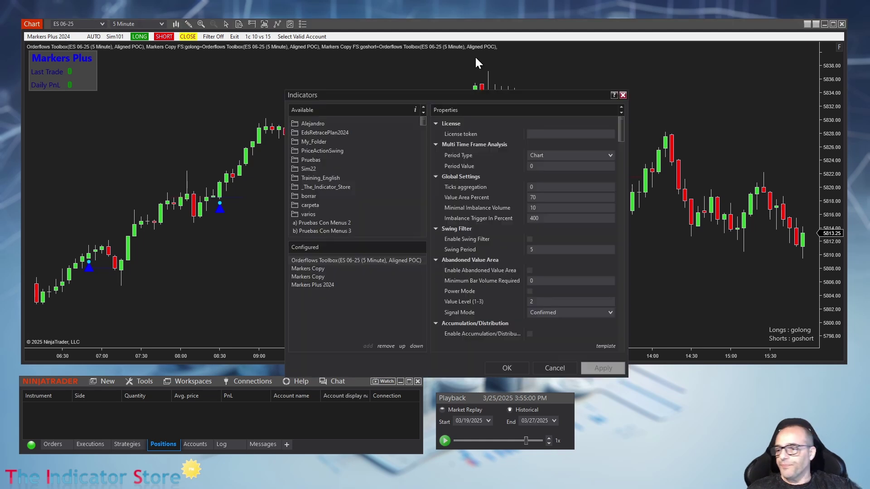
click(323, 271)
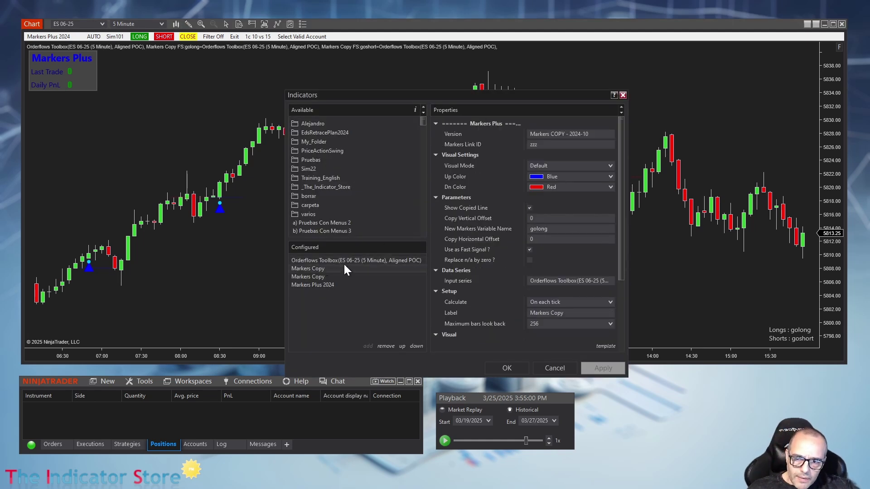
scroll(514, 263, down, 3)
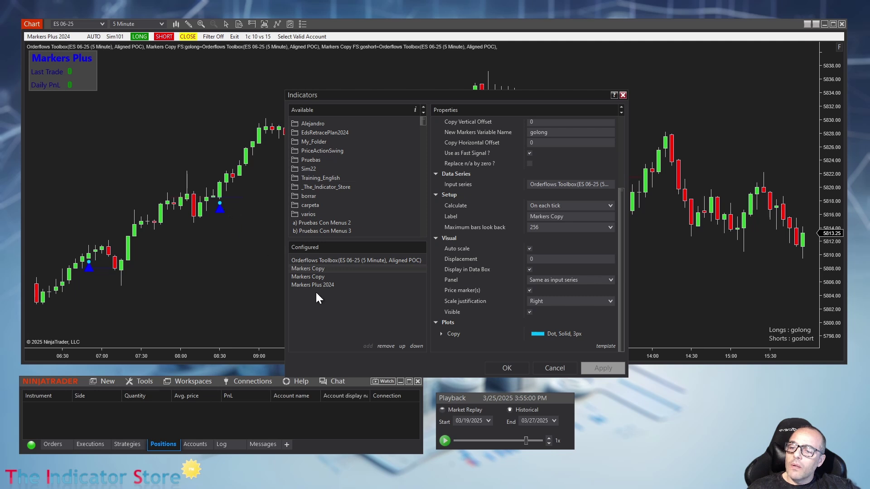
click(313, 278)
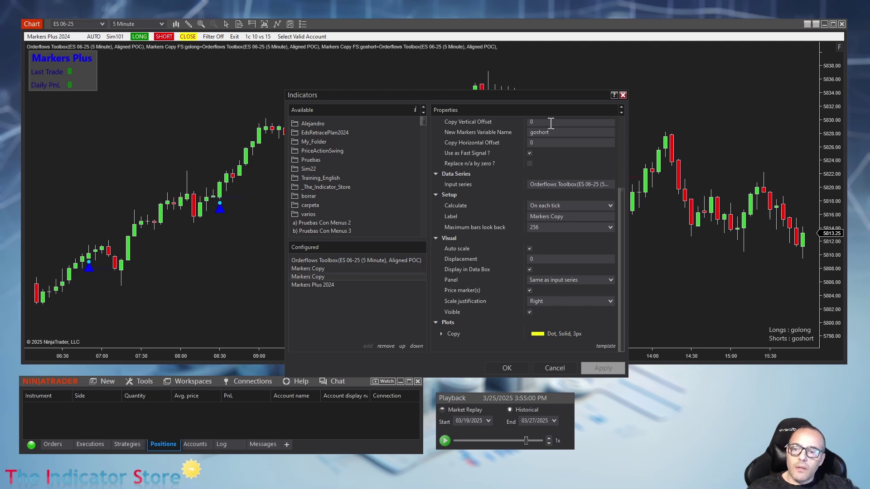
drag(564, 99, 423, 85)
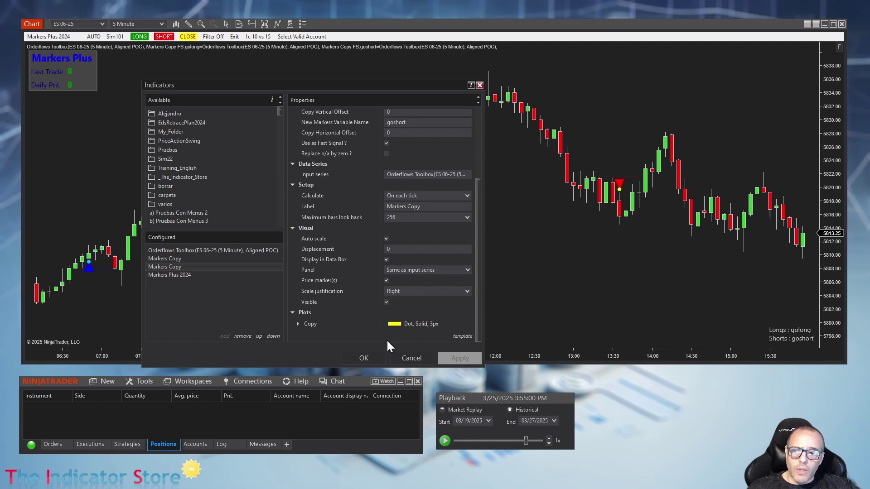
click(242, 337)
click(365, 359)
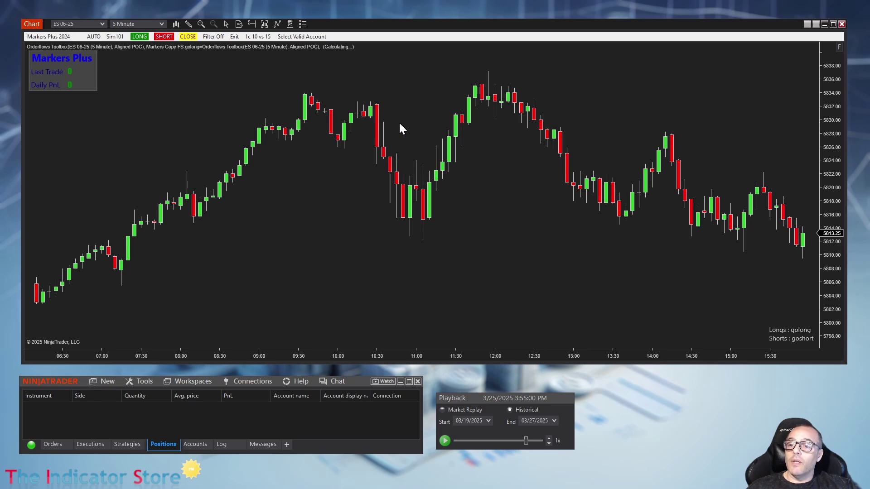
Step: Check the Tick Replay option in the ES 06-25 chart's data series settings, and close them without saving
right_click(413, 79)
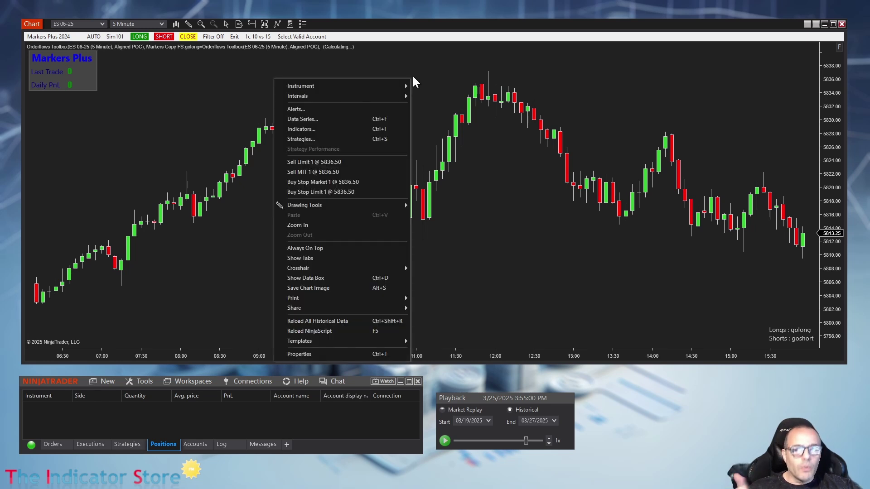
click(313, 118)
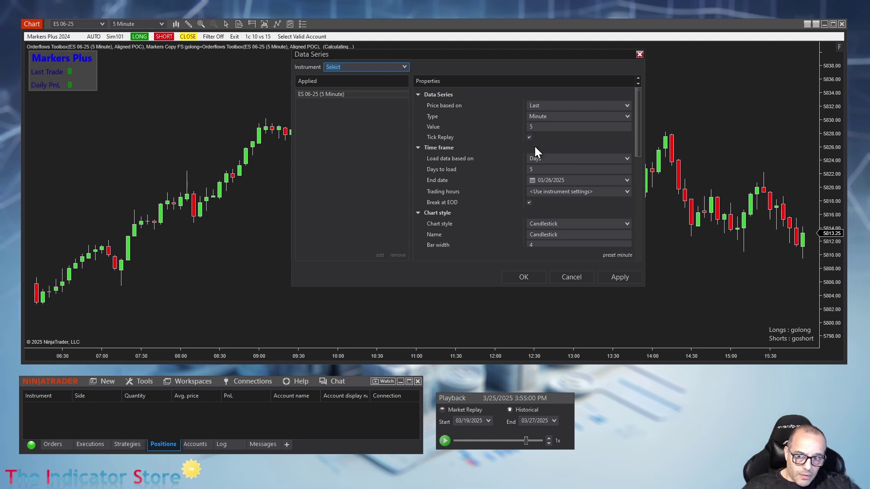
click(570, 281)
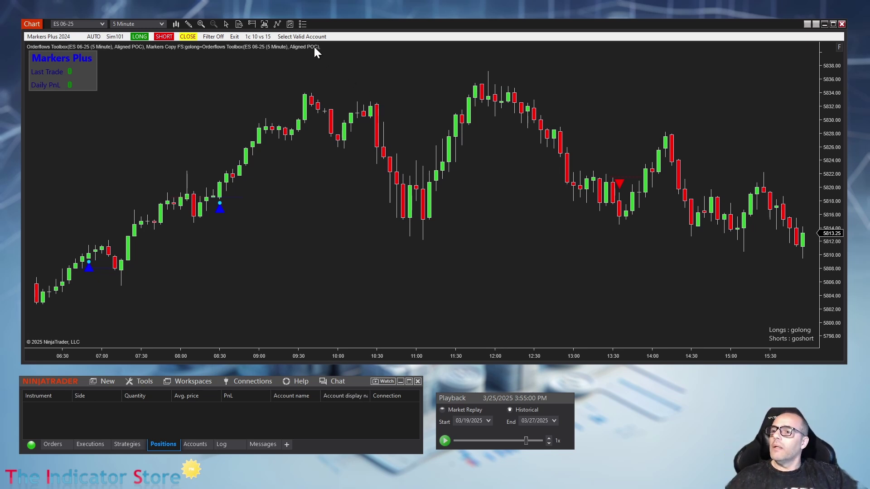
Step: Select the Orderflows Toolbox buy signal at 08:30 on the chart, followed by the golong Markers Copy dot above it
click(220, 213)
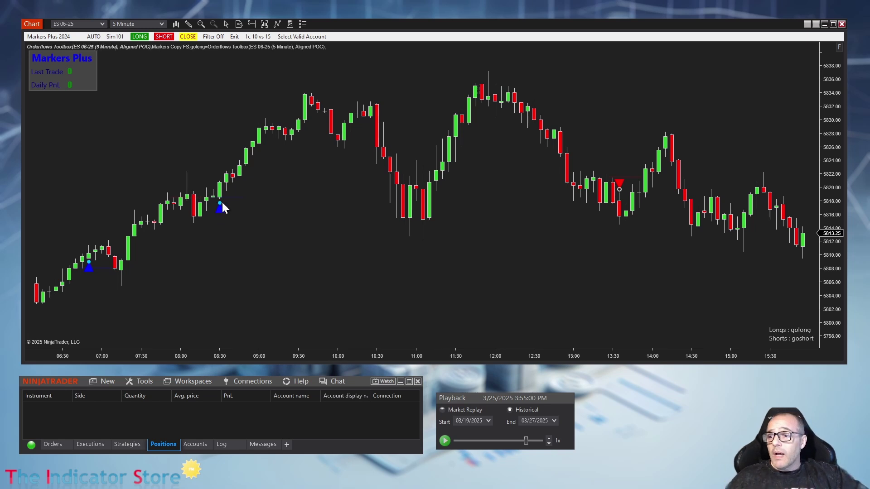
click(222, 208)
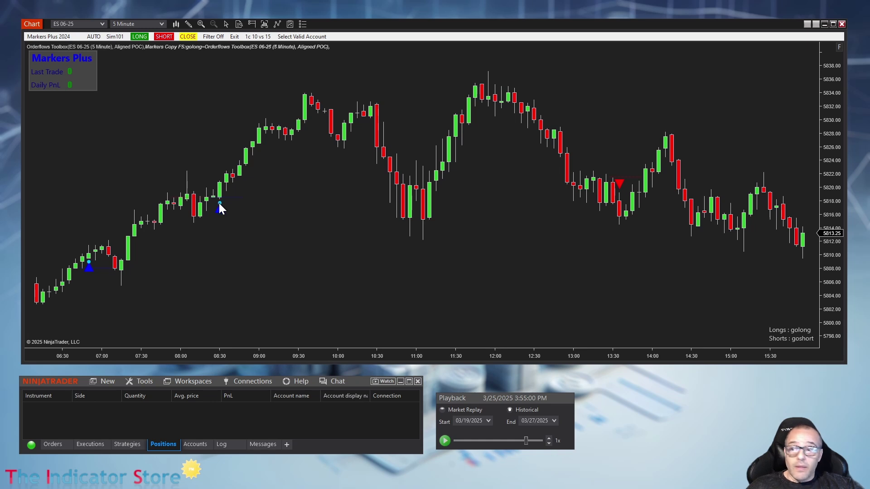
Step: Add another Markers Copy indicator from the _The_Indicator_Store folder to the chart's configured indicators
right_click(300, 188)
click(455, 177)
right_click(455, 177)
click(380, 227)
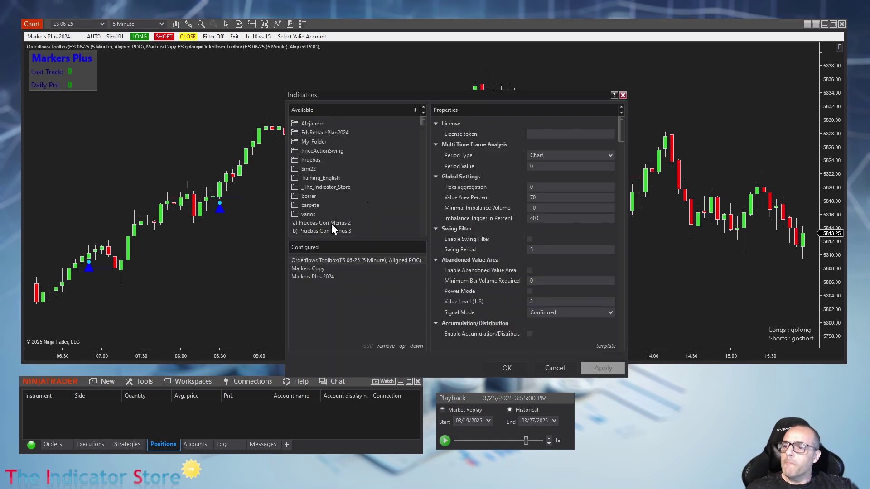
click(322, 187)
scroll(325, 210, down, 1)
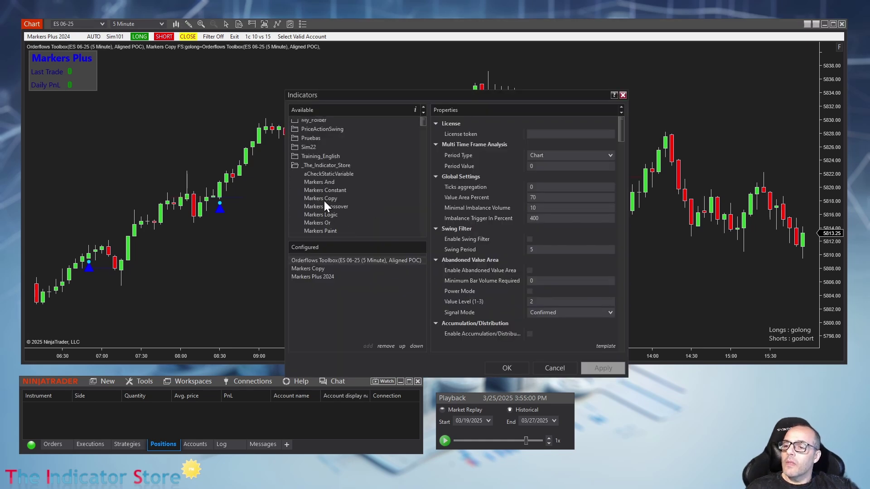
double_click(325, 200)
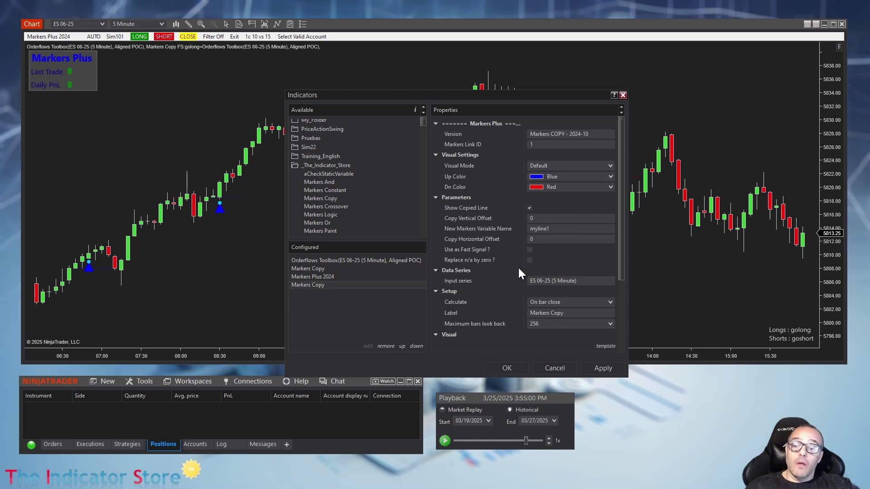
Step: Name the new Markers Copy's variable goshort and enable its use as a fast signal
click(540, 229)
text(goshort)
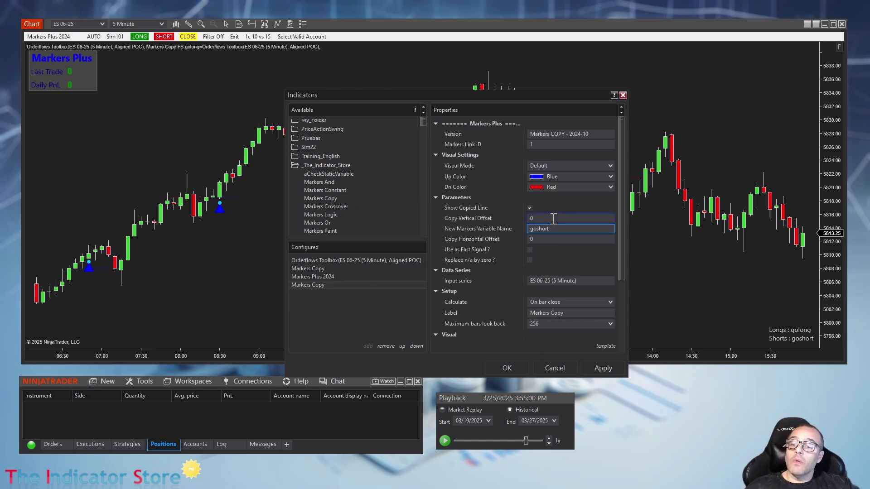
click(529, 249)
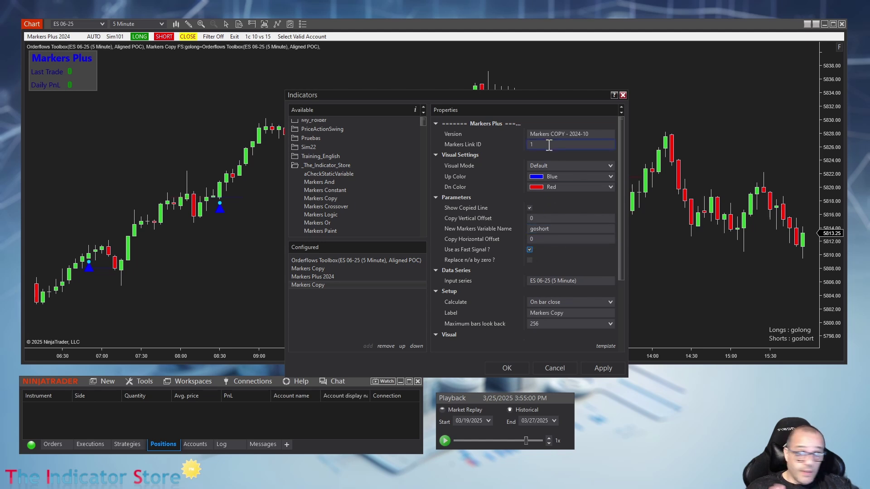
Step: Check the Markers Link ID of Markers Plus 2024, and set the new Markers Copy's link ID to zz
click(317, 277)
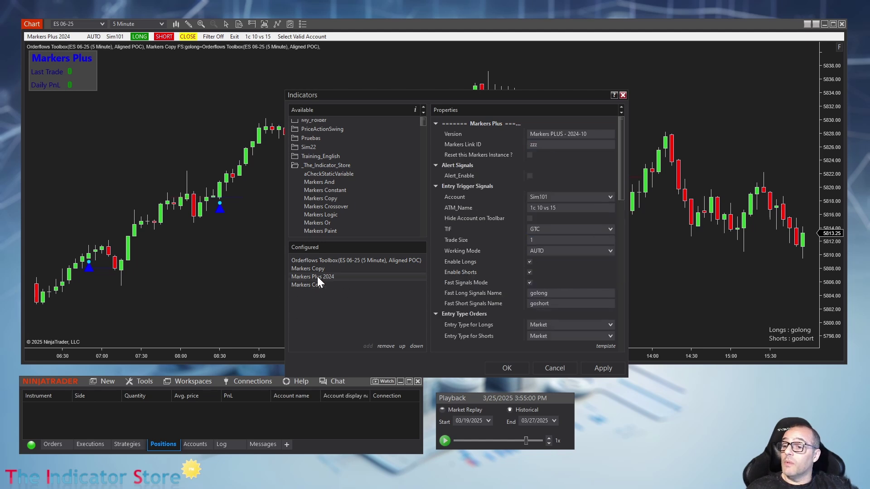
click(533, 145)
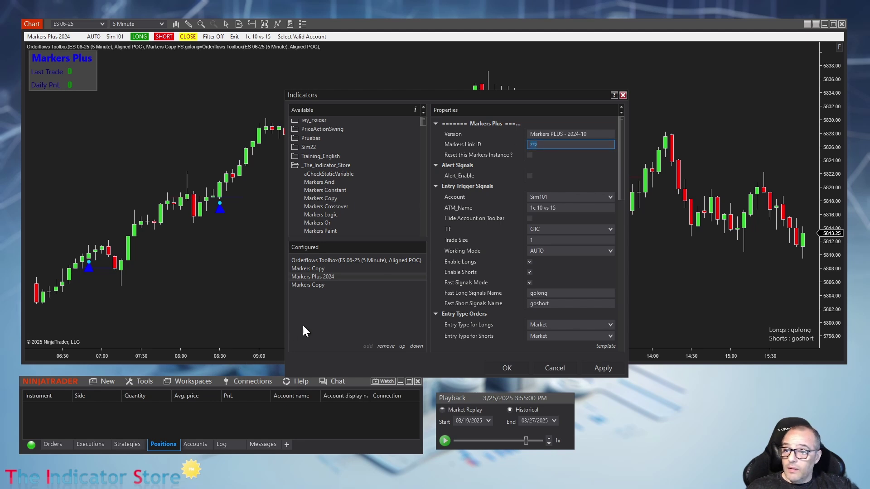
click(324, 286)
click(550, 144)
text(1)
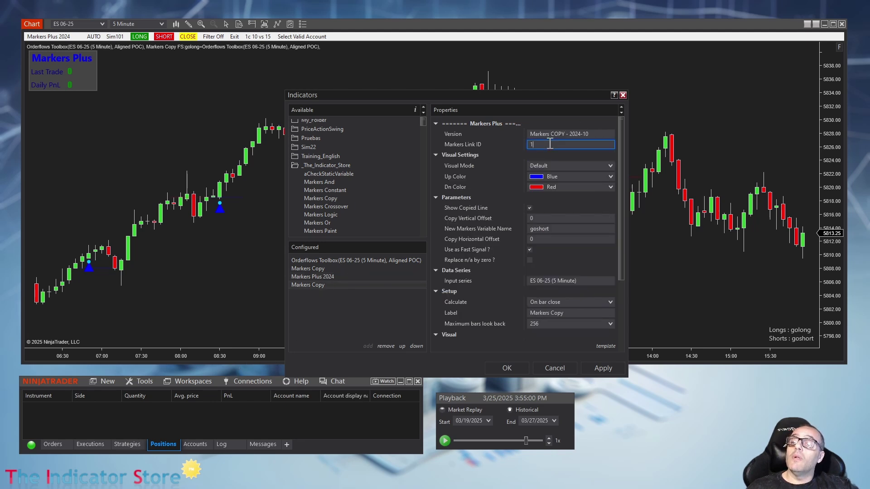
key(BackSpace)
text(zz)
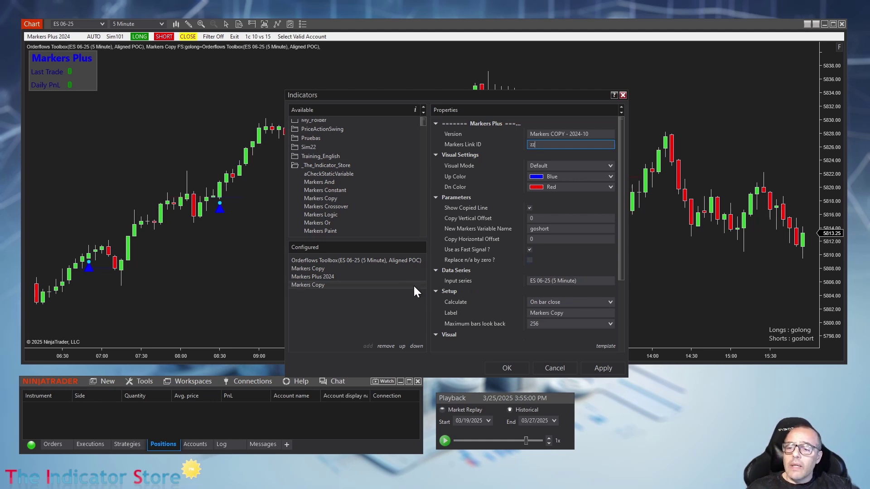
Step: Set the goshort Markers Copy's input series to the Orderflows Toolbox indicator with Aligned POC enabled
click(535, 282)
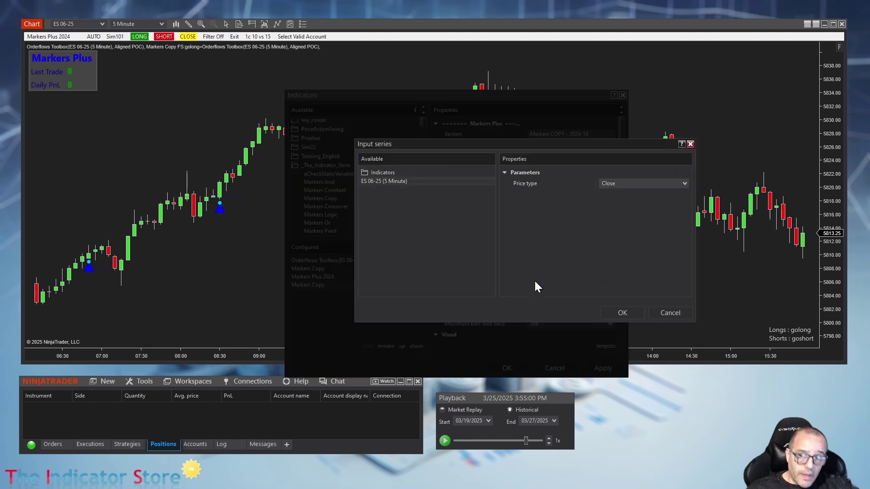
double_click(378, 173)
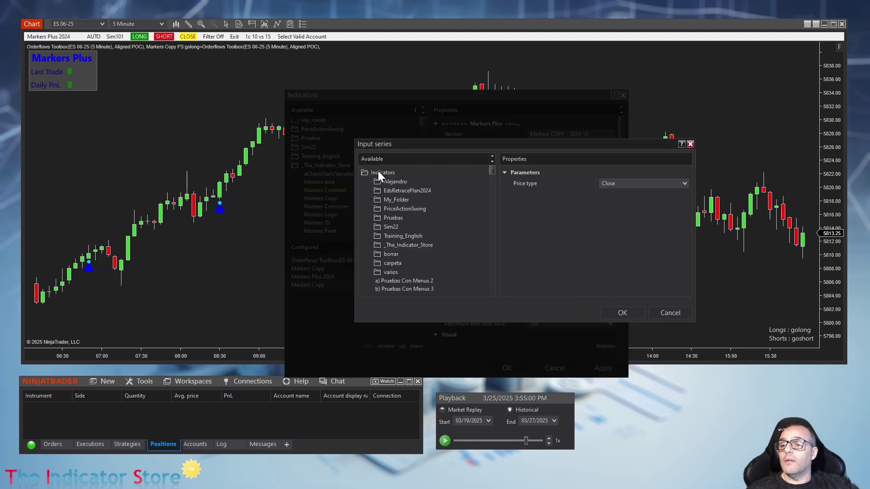
scroll(400, 220, down, 3)
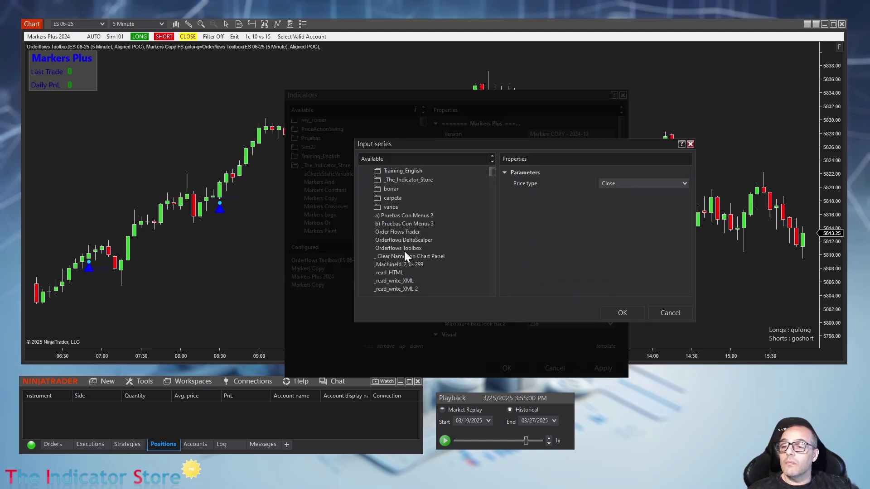
click(403, 249)
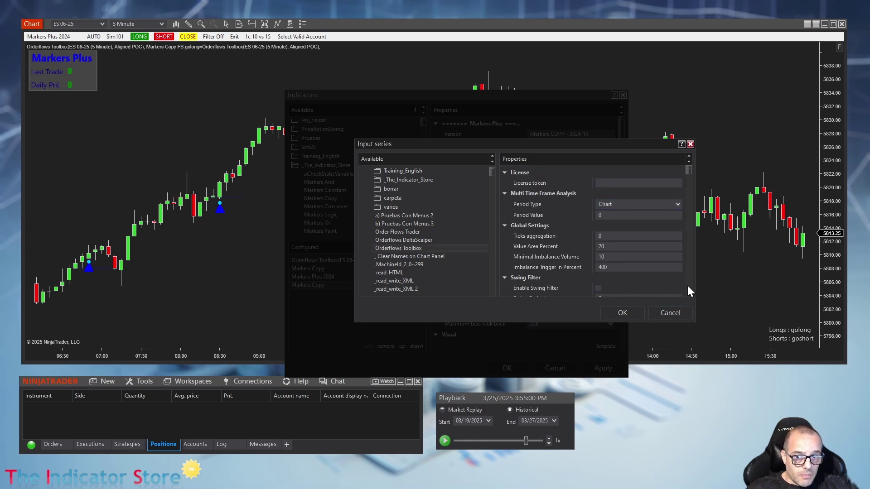
scroll(686, 284, down, 4)
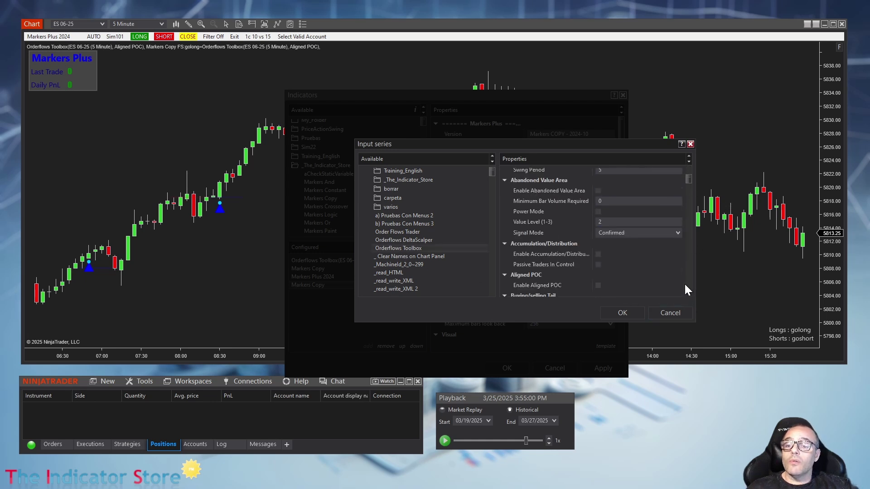
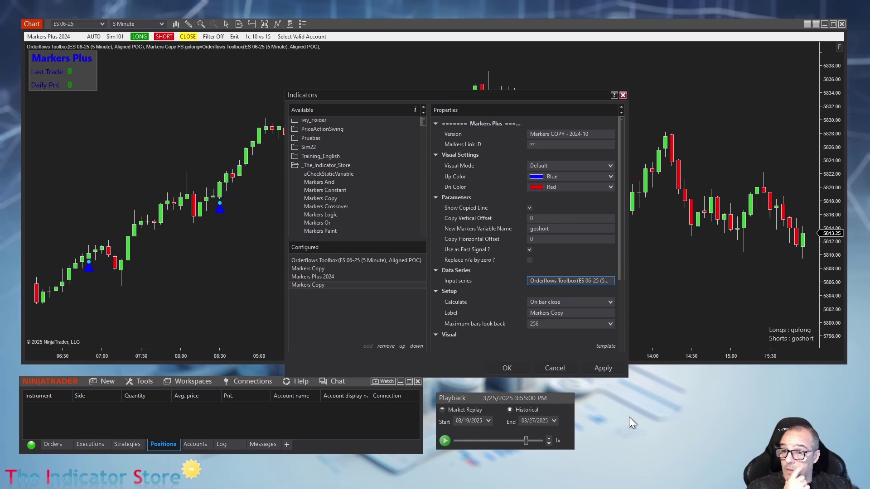
Step: Set the goshort Markers Copy to calculate on each tick
drag(623, 277, 623, 353)
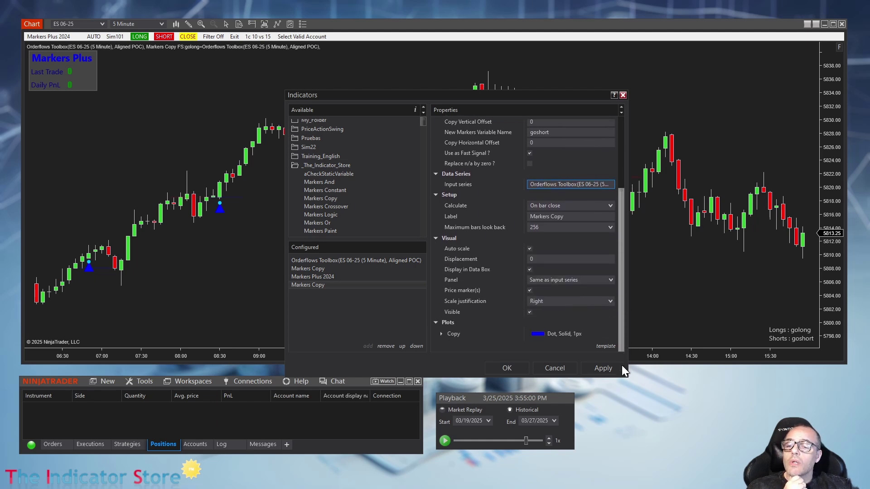
click(559, 205)
click(559, 225)
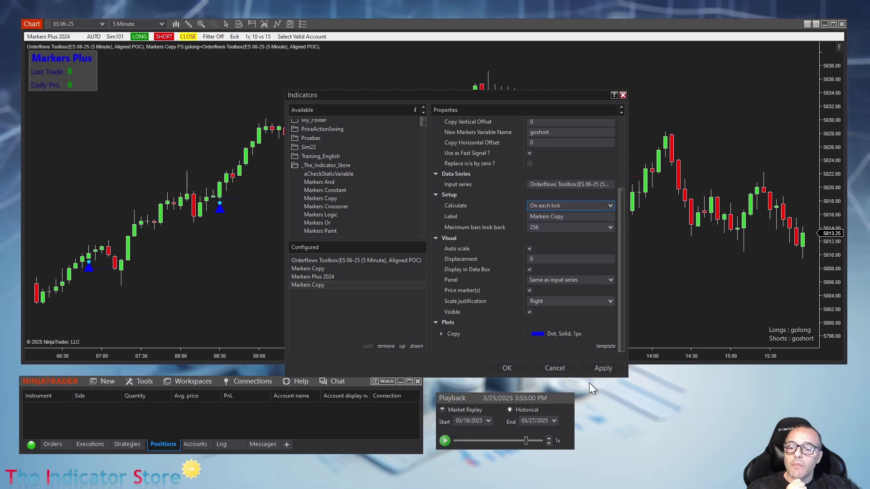
Step: Give the goshort Copy plot a width of 3 and a yellow color, and save the indicator settings
click(441, 334)
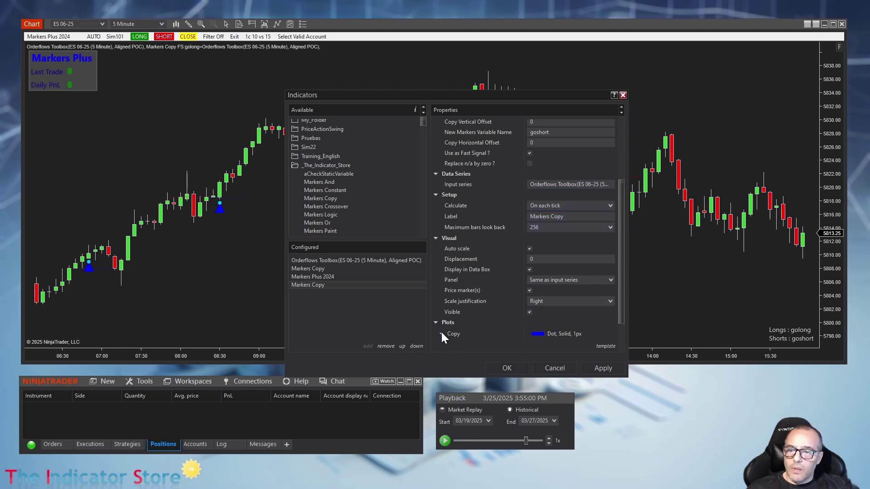
scroll(574, 331, down, 2)
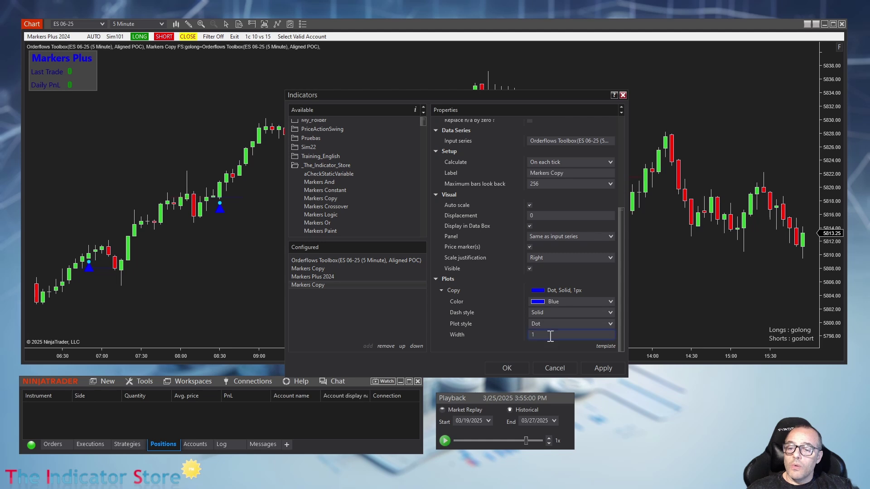
click(554, 337)
text(3)
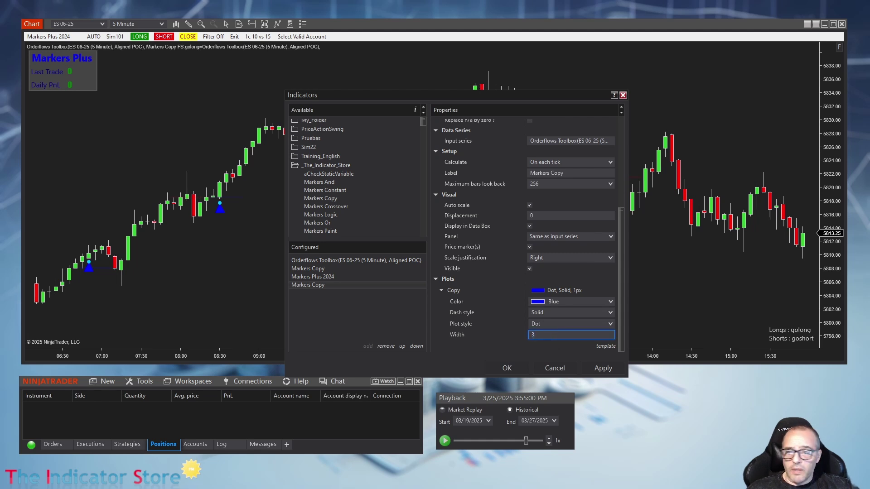
click(569, 303)
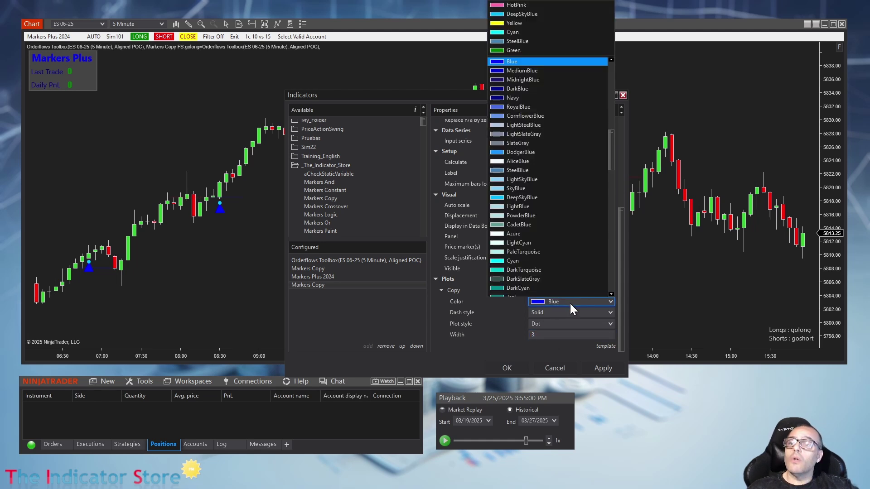
click(510, 26)
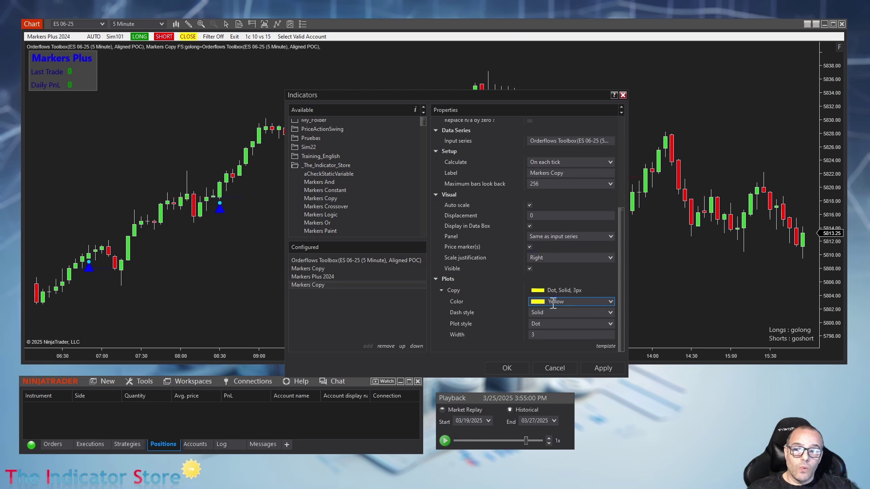
drag(557, 94, 472, 96)
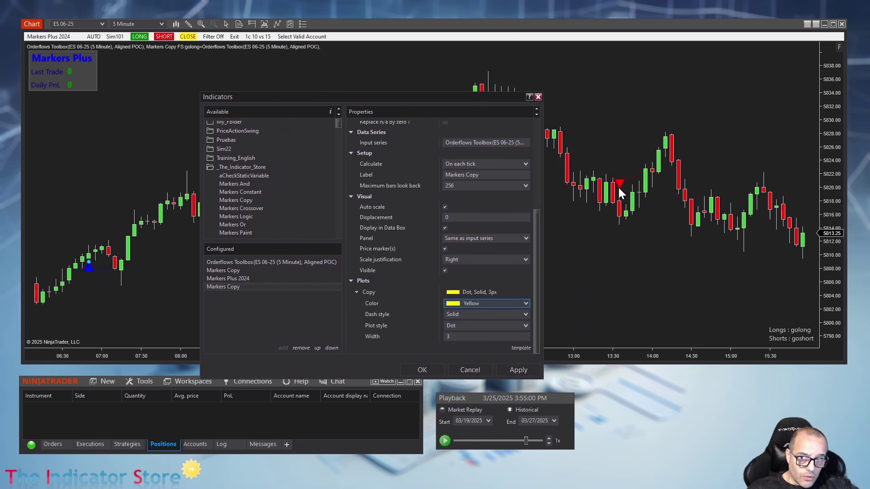
click(426, 370)
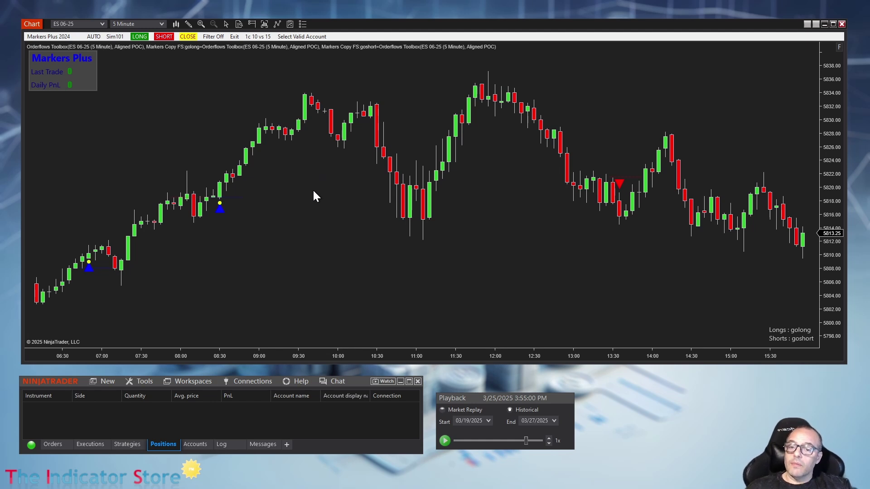
right_click(195, 222)
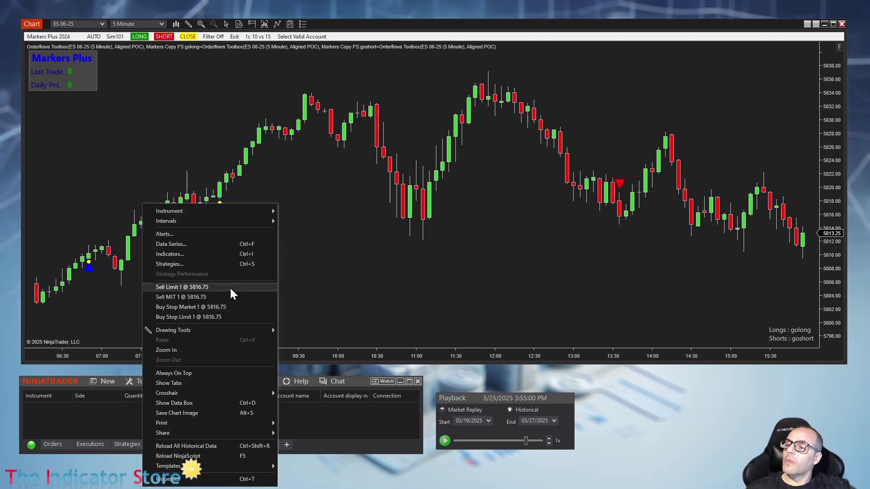
click(202, 252)
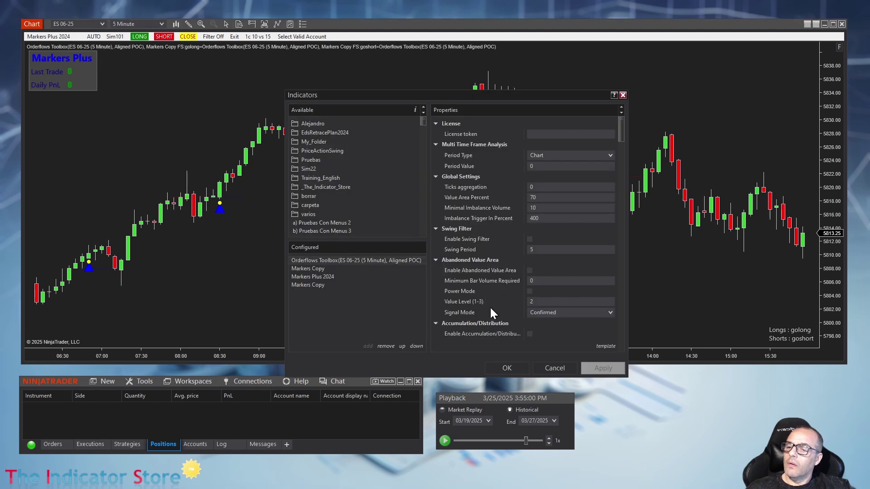
click(555, 367)
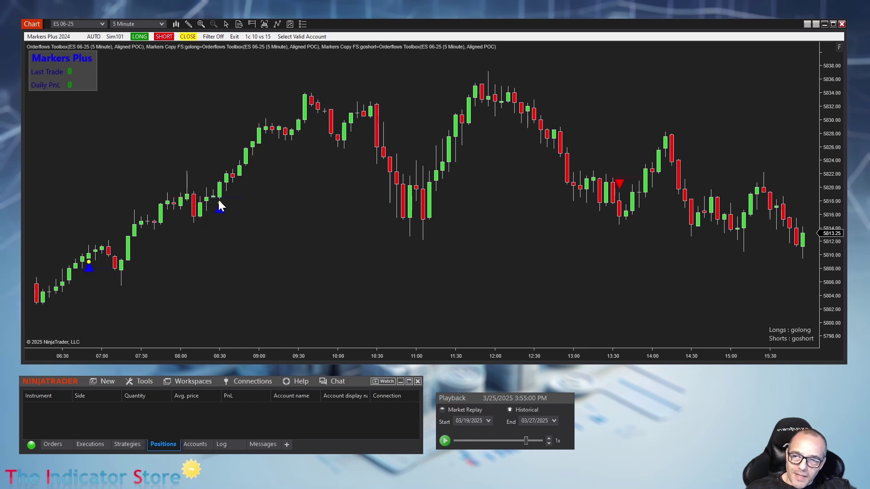
Step: Inspect the bar data and Copy values at the 08:30 buy signal and the 13:35 sell signal
middle_click(222, 222)
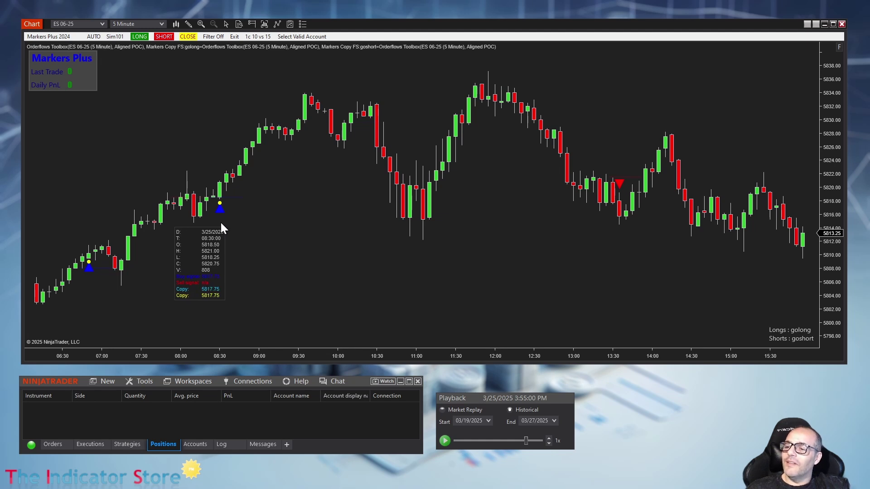
middle_click(616, 248)
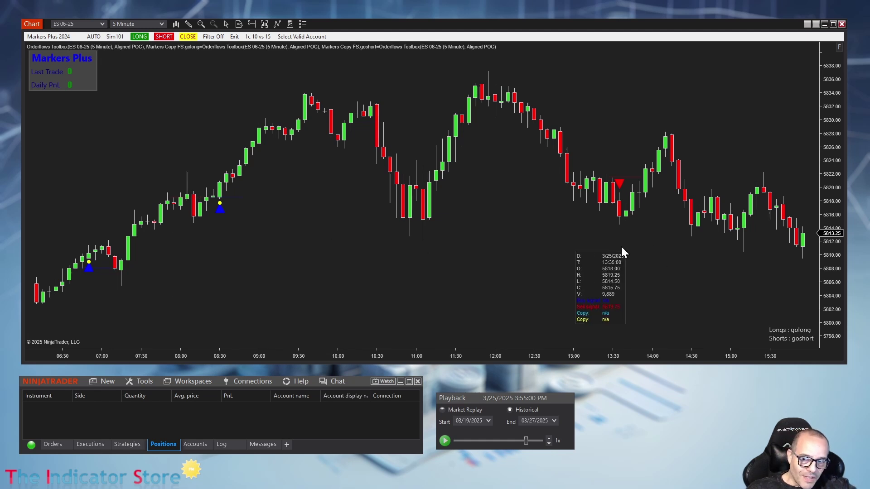
Step: Change the plot in the goshort Markers Copy's Orderflows Toolbox input series to Sell signal, and save the indicator settings
double_click(220, 207)
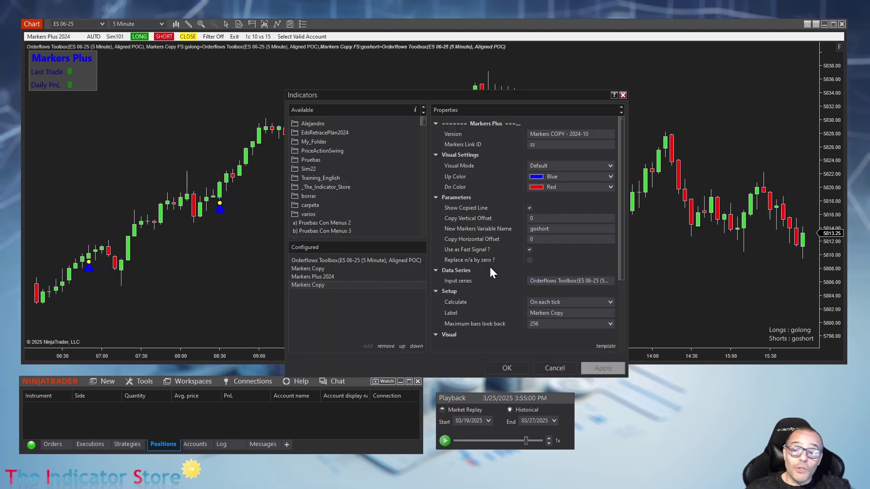
click(538, 280)
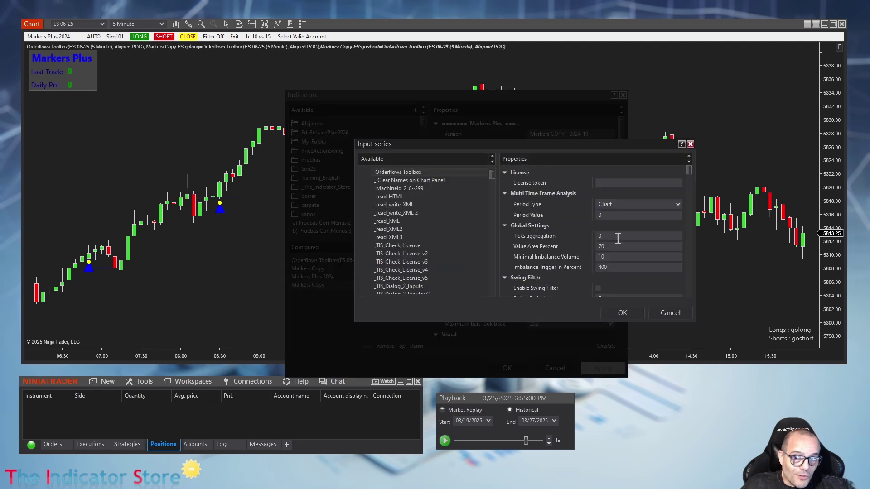
drag(687, 170, 671, 310)
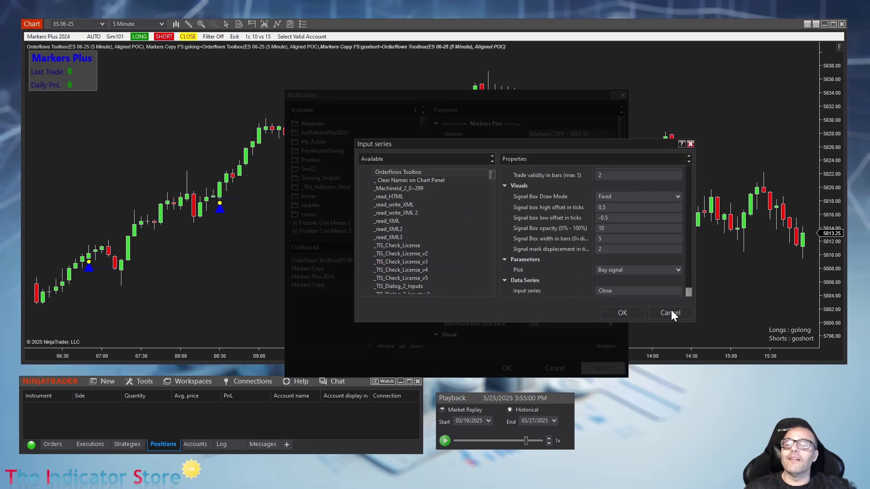
click(608, 269)
click(613, 286)
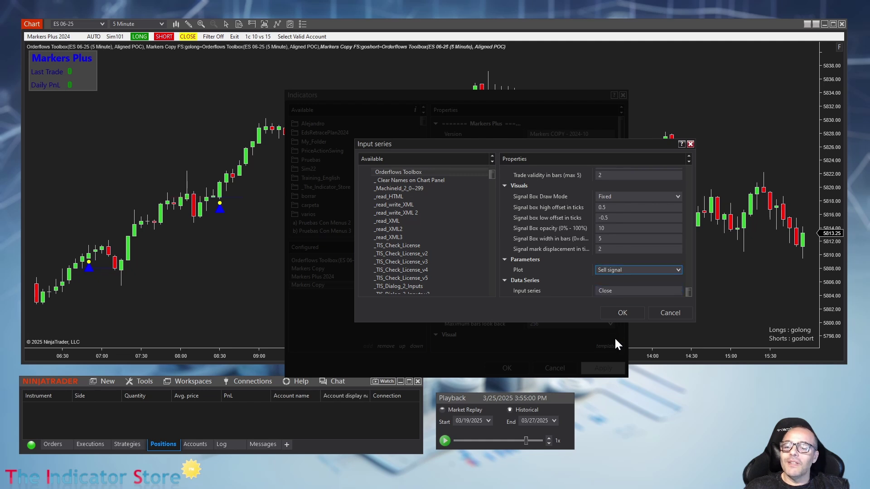
click(617, 313)
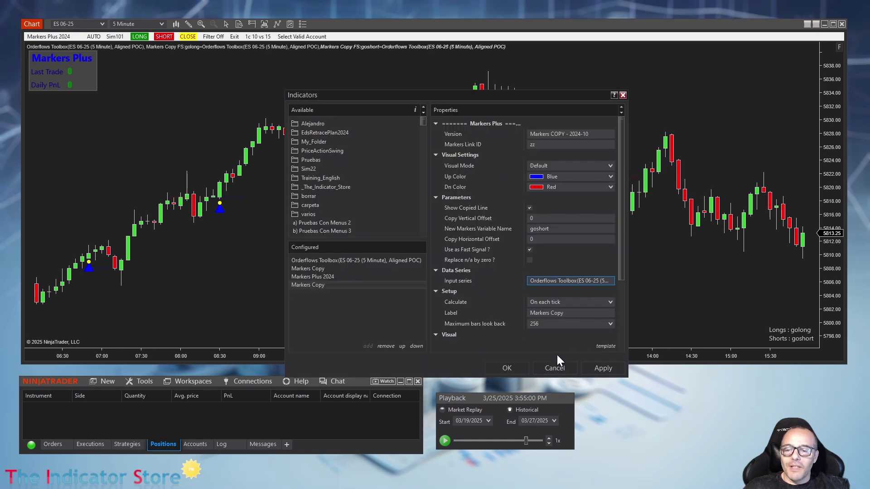
click(508, 372)
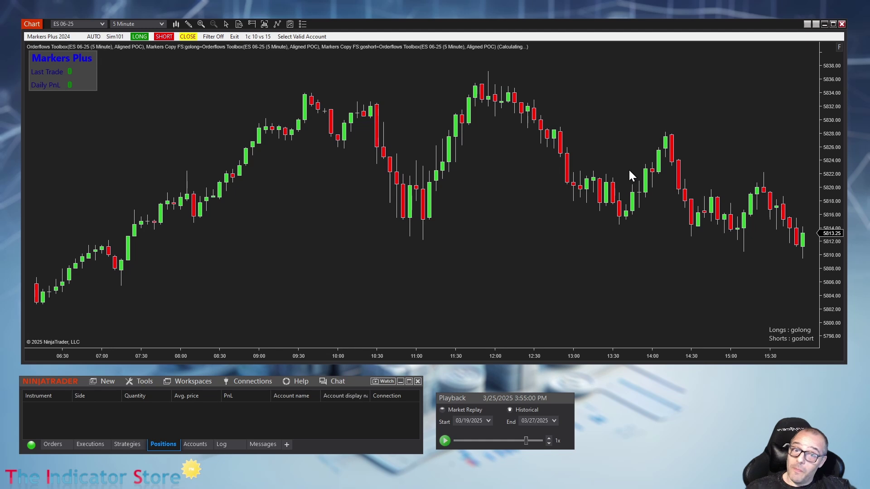
Step: Review the configured Markers Plus and Markers Copy indicators, remove the goshort Markers Copy, and save the indicator settings
right_click(322, 216)
click(267, 253)
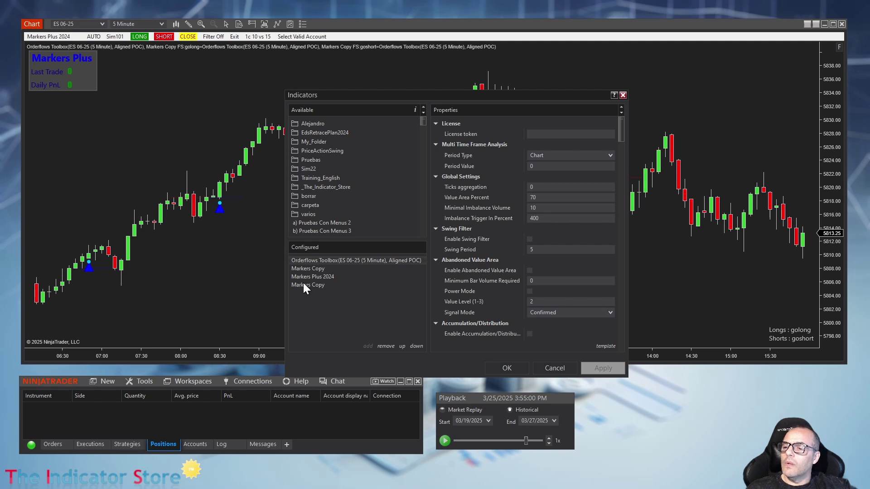
click(311, 278)
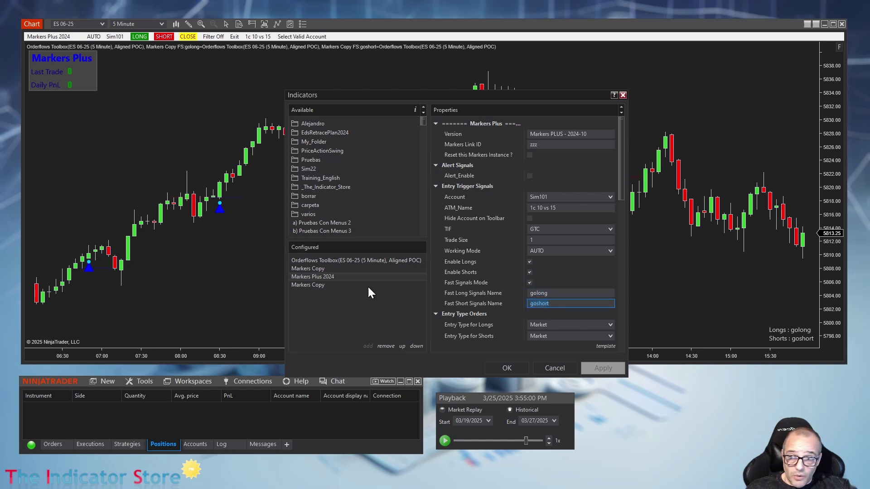
click(314, 268)
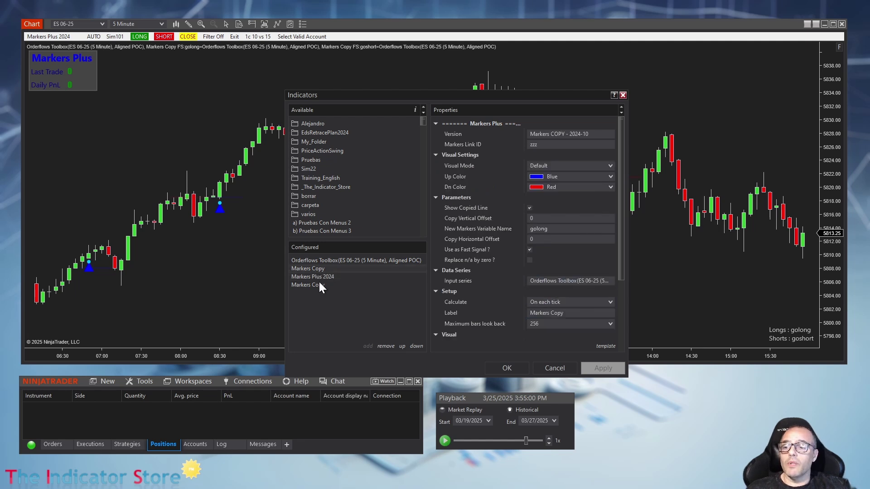
click(319, 283)
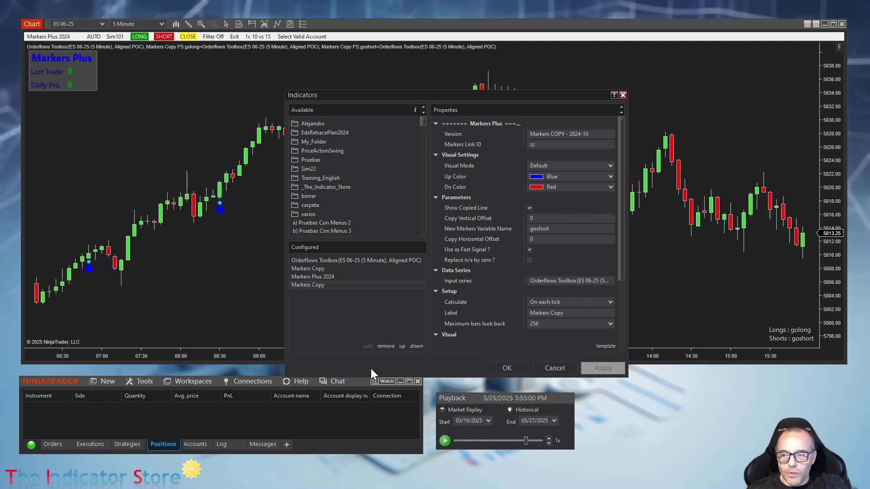
click(386, 347)
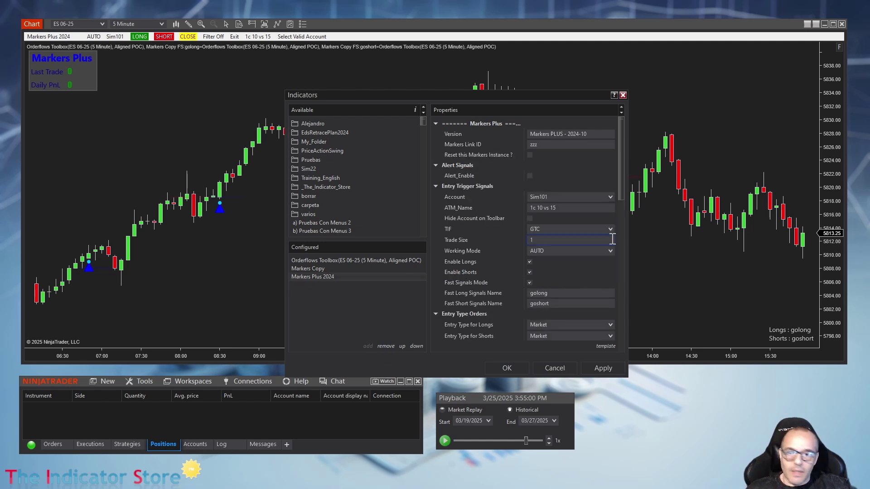
drag(568, 94, 475, 97)
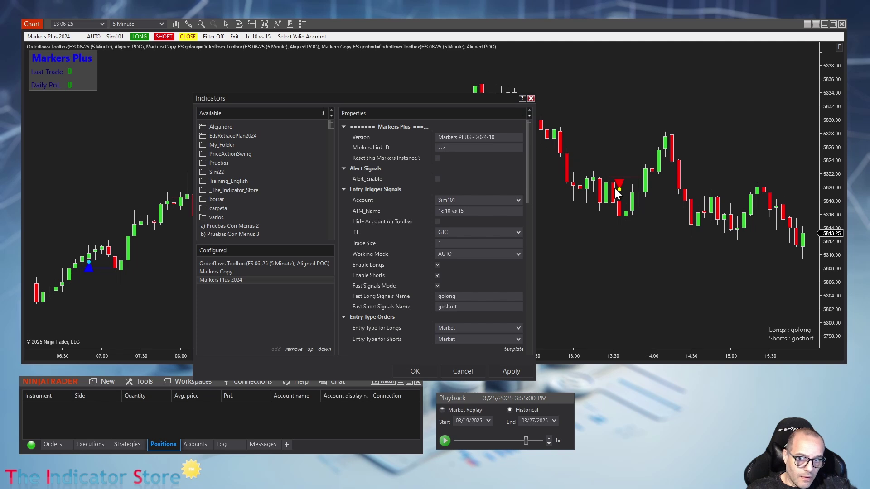
click(415, 372)
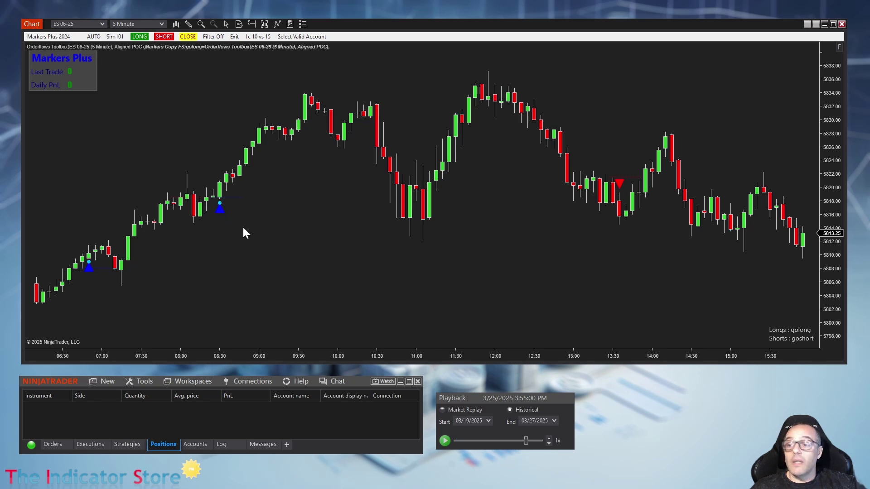
Step: Copy the golong Markers Copy indicator from its dot at the 08:30 buy signal and paste it onto the same chart
right_click(219, 203)
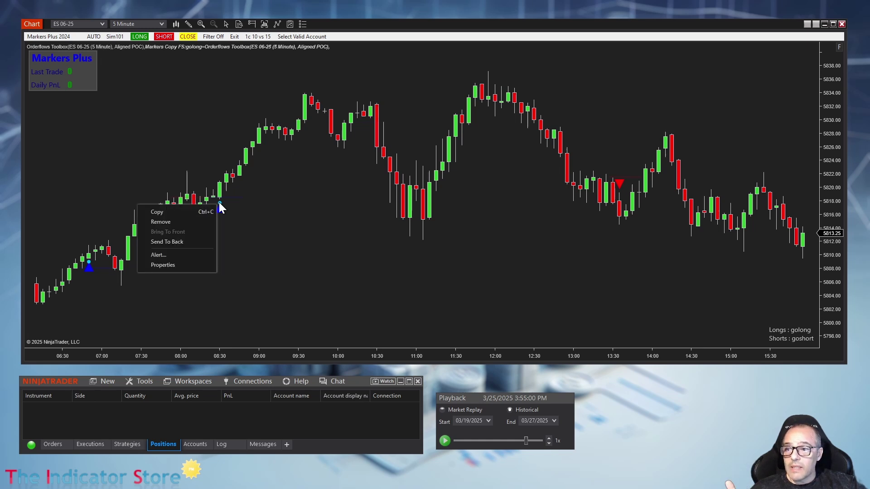
click(170, 209)
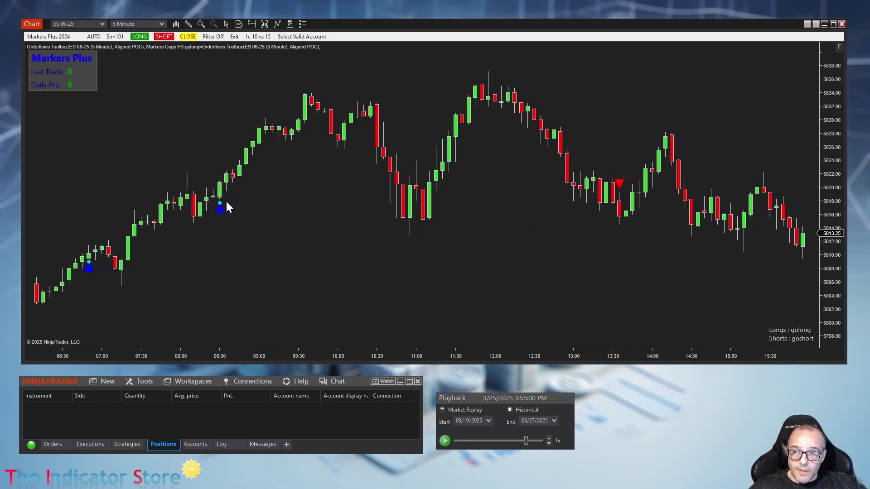
right_click(491, 226)
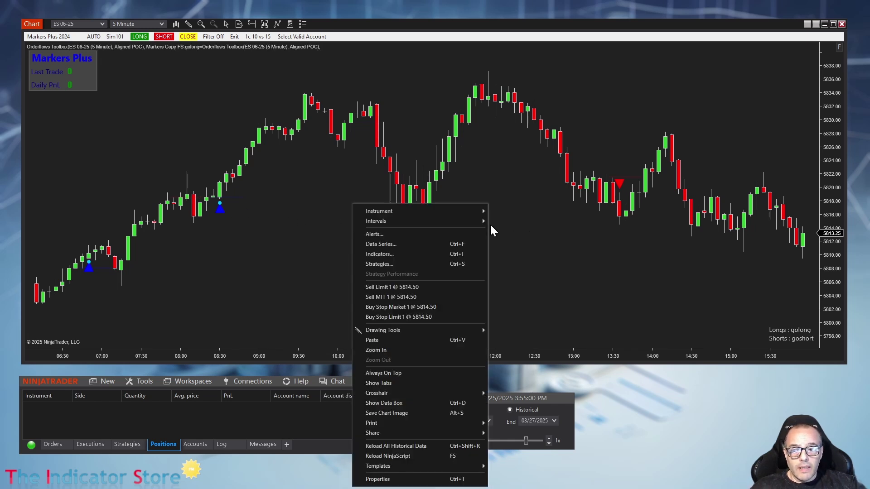
click(377, 340)
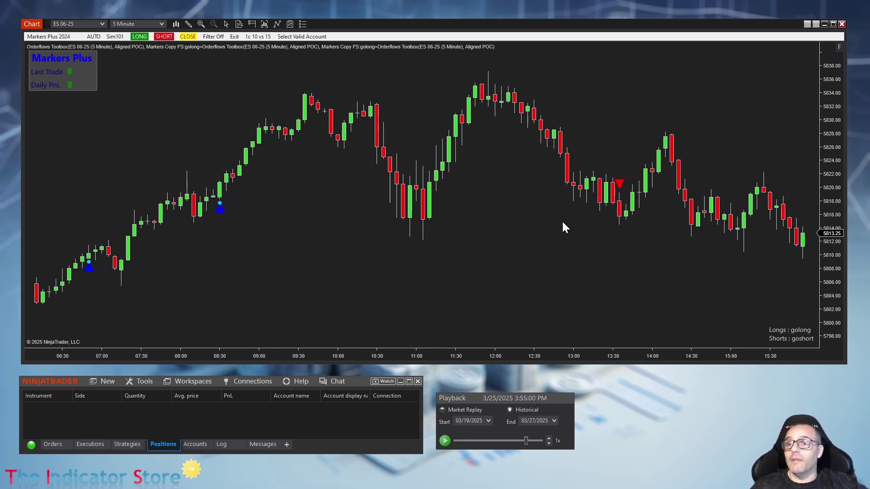
Step: Set the Copy plot color of the pasted Markers Copy indicator to Yellow
right_click(537, 204)
click(450, 255)
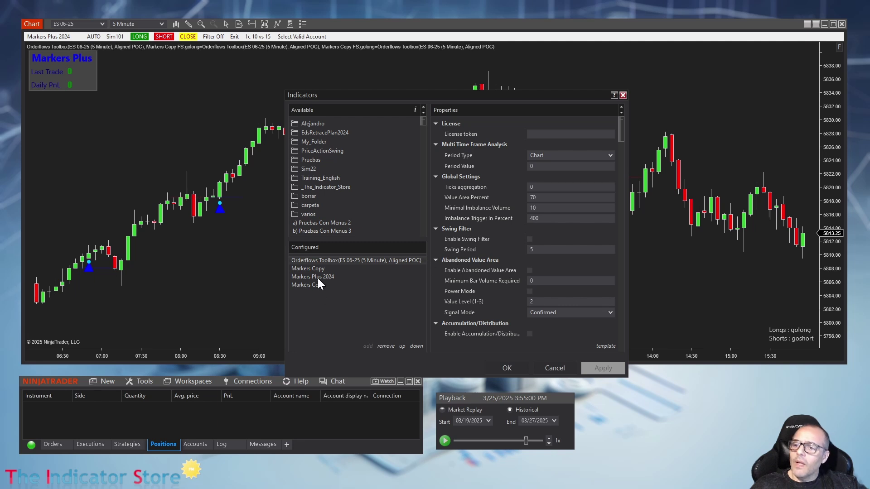
click(317, 270)
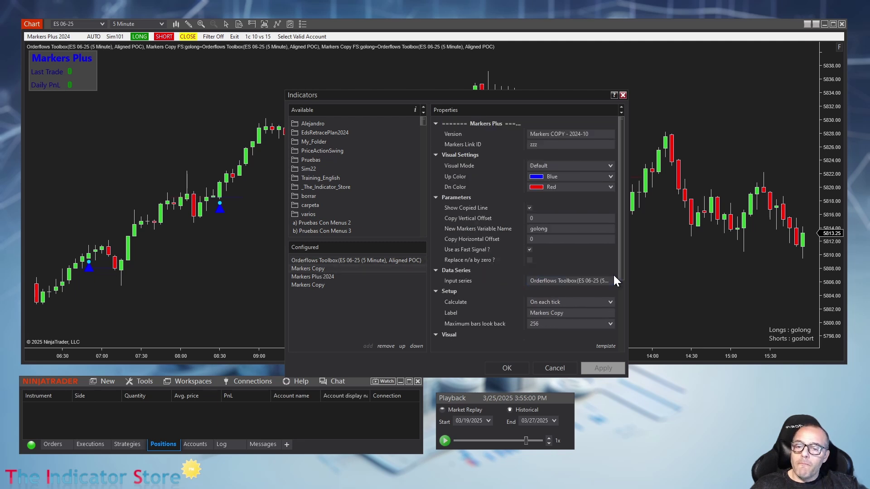
drag(621, 273, 616, 358)
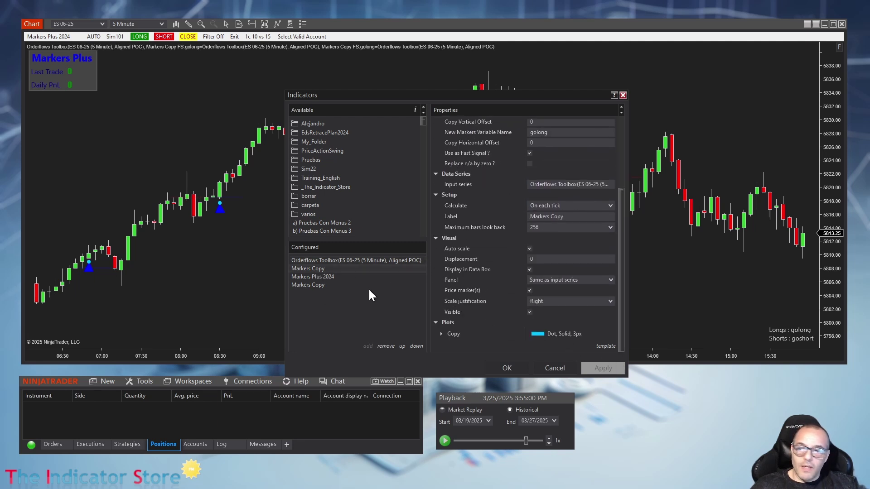
click(311, 285)
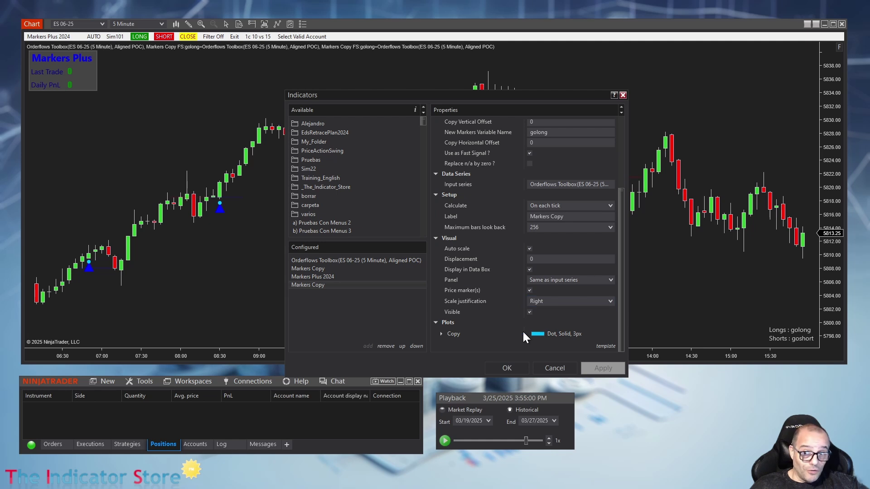
click(442, 334)
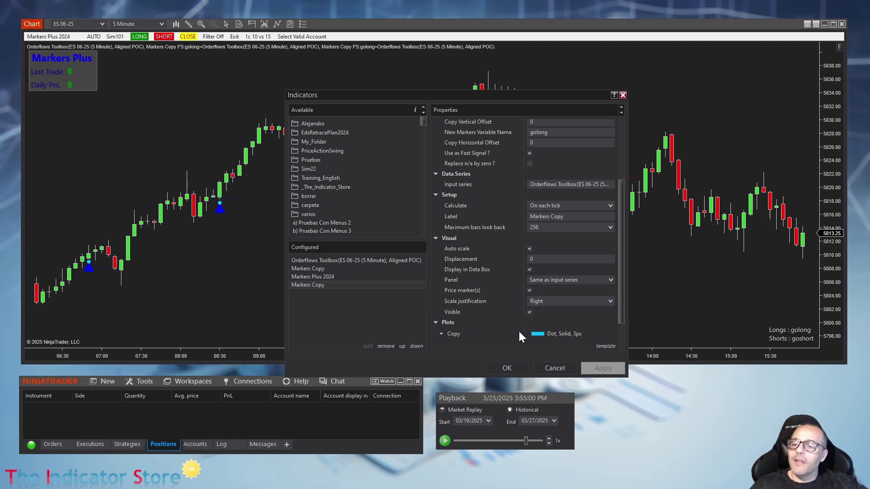
click(600, 303)
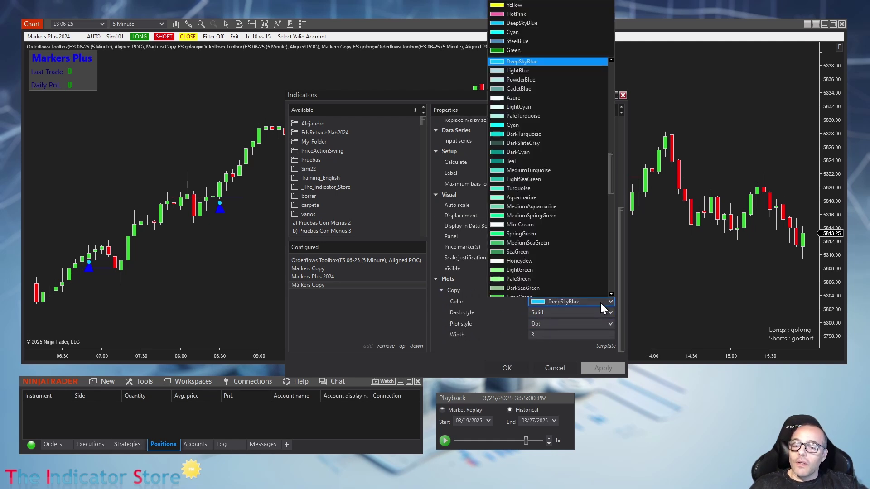
click(521, 7)
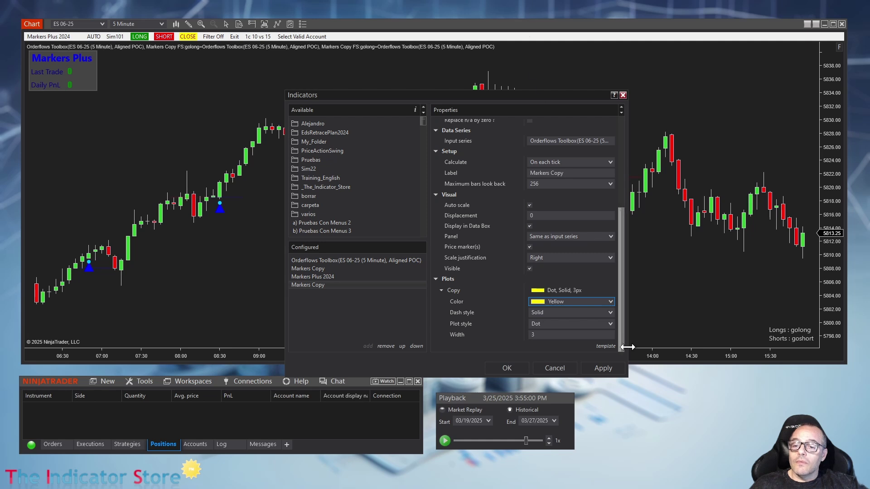
Step: Change the pasted Markers Copy's new Markers variable name to goshort
drag(621, 325, 622, 198)
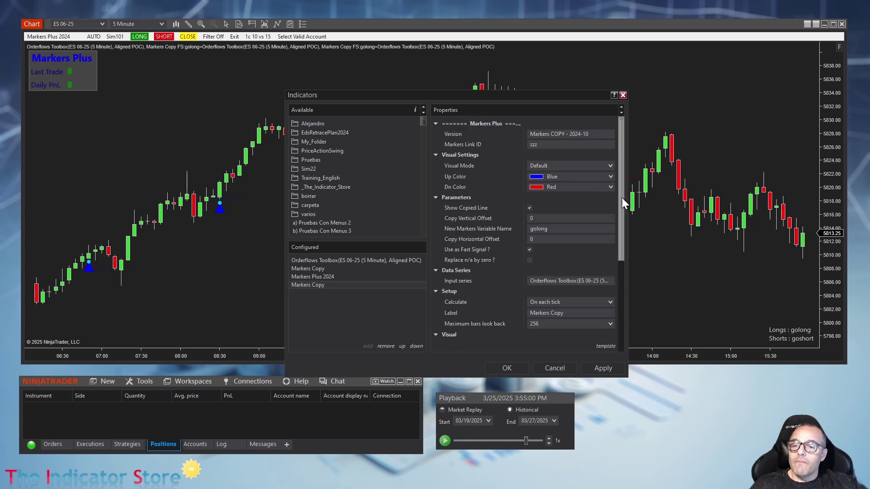
click(540, 230)
text(goshort)
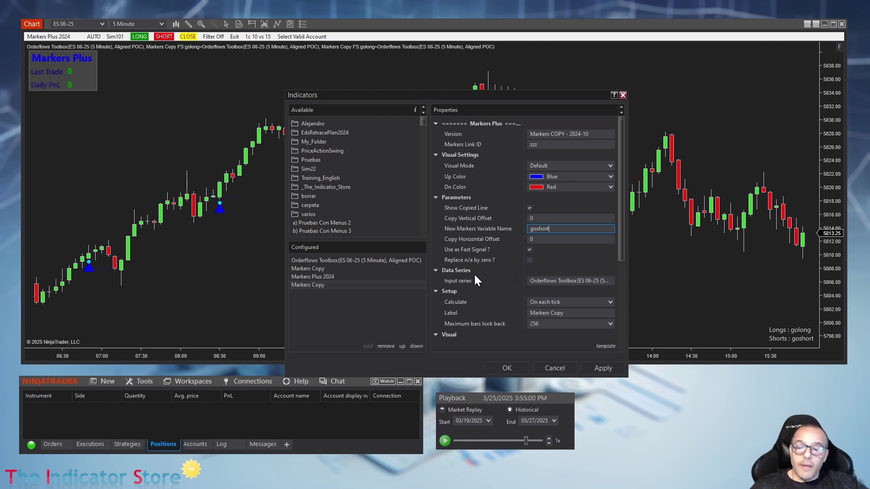
Step: Set the plot in the goshort Markers Copy's Orderflows Toolbox input series to Sell signal, and save the indicator settings
click(542, 279)
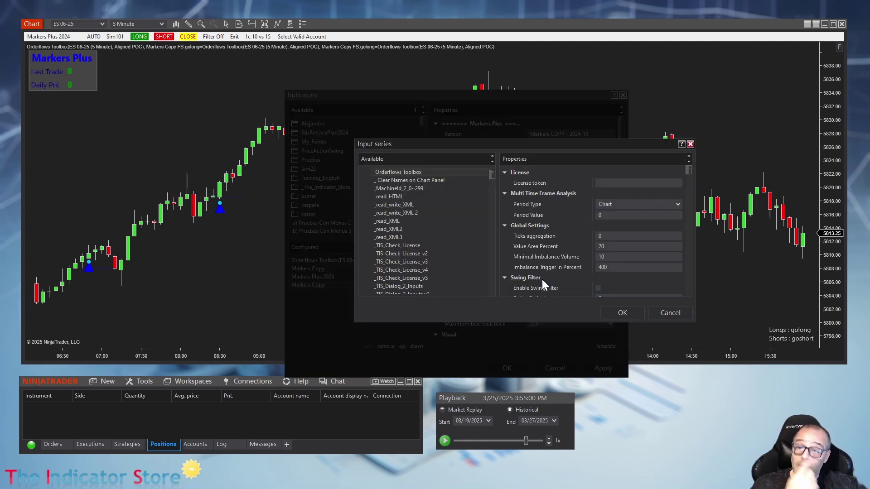
drag(692, 173, 679, 304)
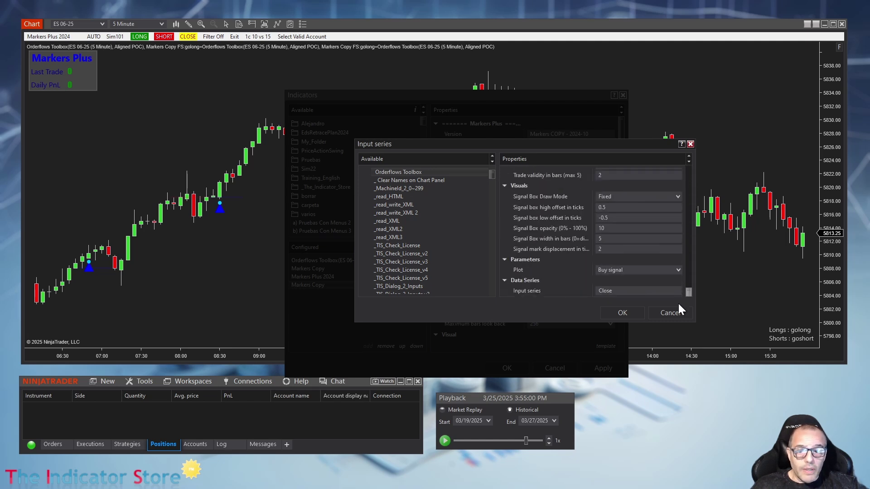
click(620, 269)
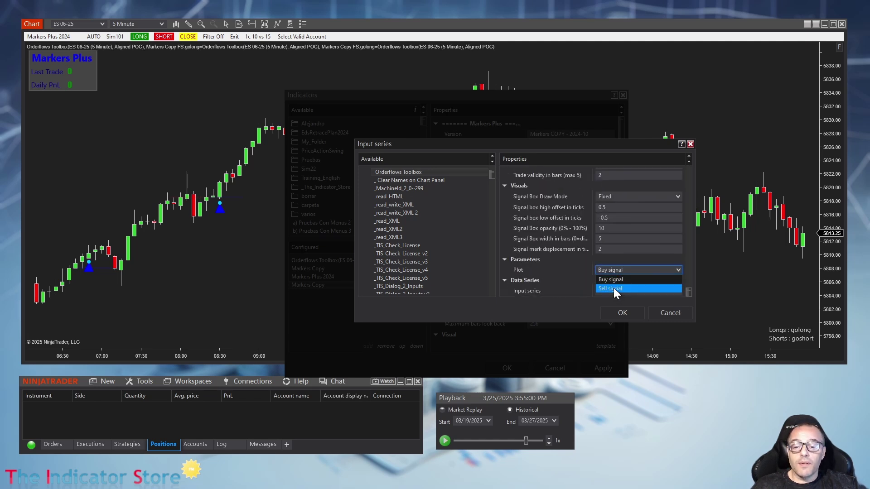
click(614, 289)
click(619, 313)
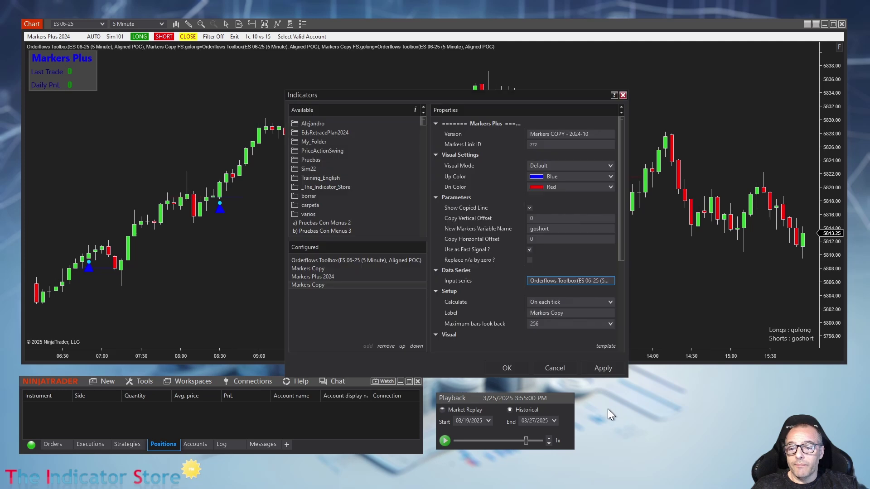
click(519, 368)
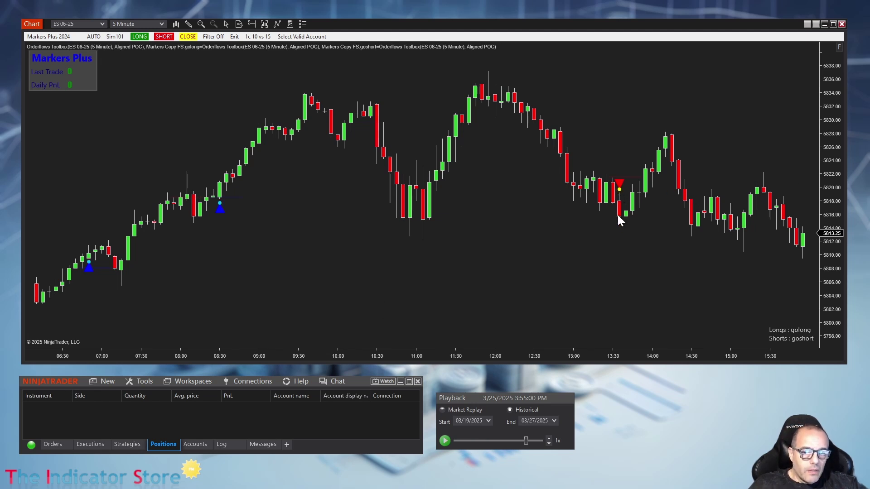
Step: Draw three arrows linking the 04:25 sell, 05:20 sell, 06:50 buy and 08:30 buy signals in sequence
scroll(608, 214, down, 3)
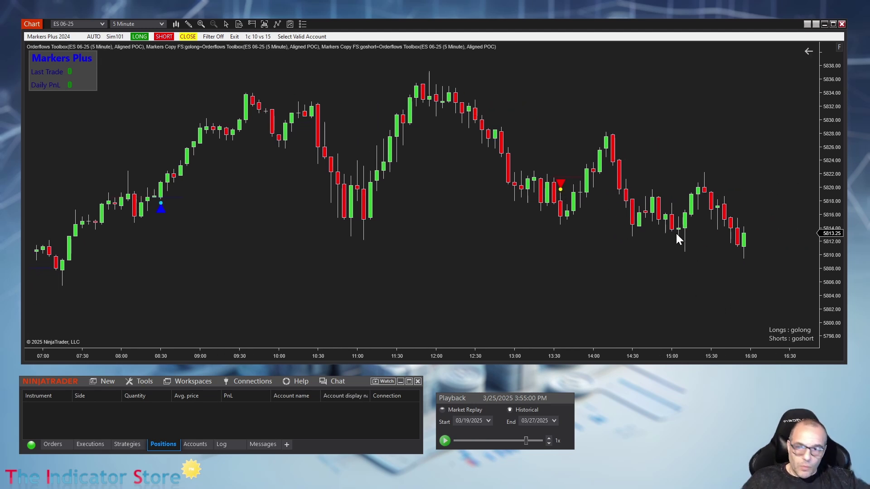
scroll(357, 239, up, 10)
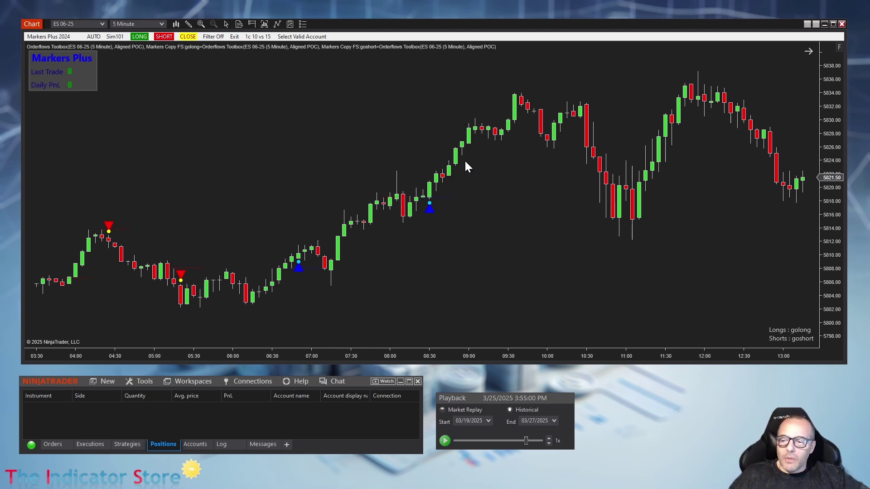
click(120, 238)
click(171, 300)
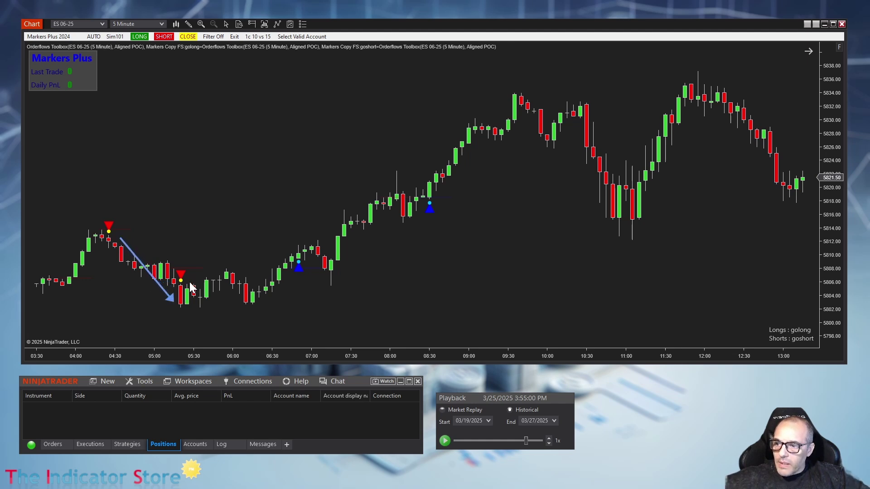
click(189, 279)
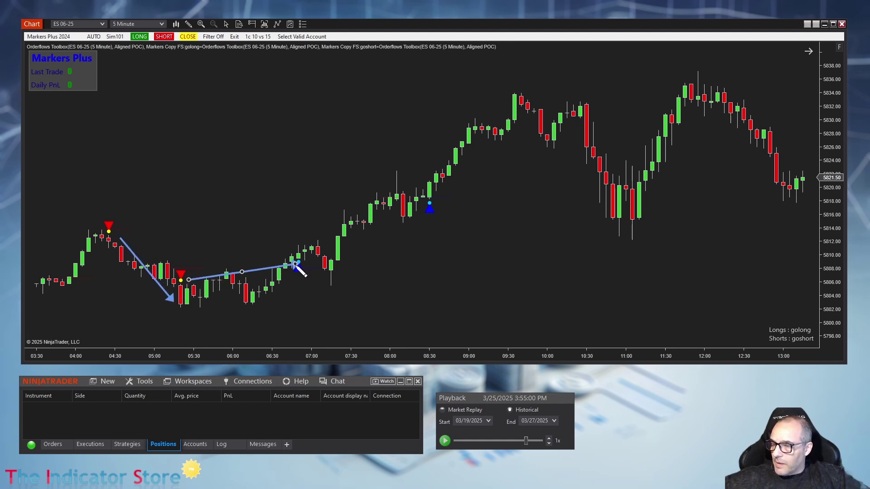
click(296, 267)
click(311, 260)
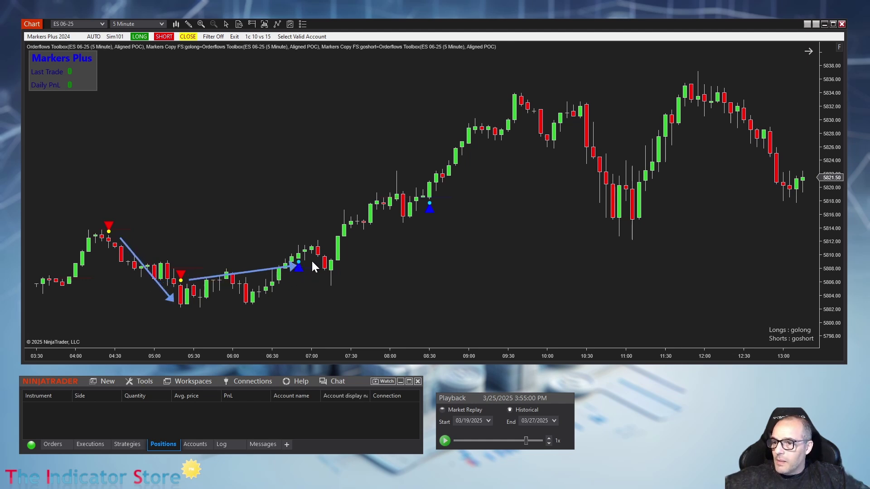
click(415, 205)
Step: Delete the three drawn arrows between the signals from the chart
click(153, 275)
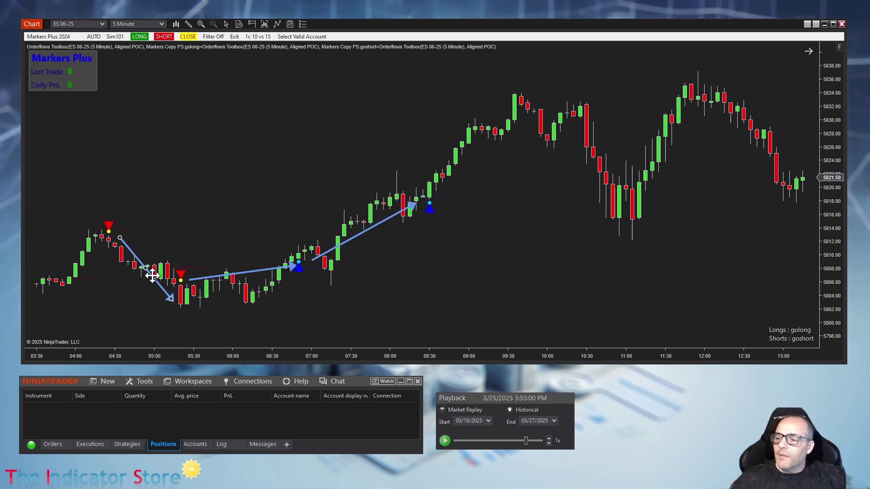
key(Delete)
click(253, 272)
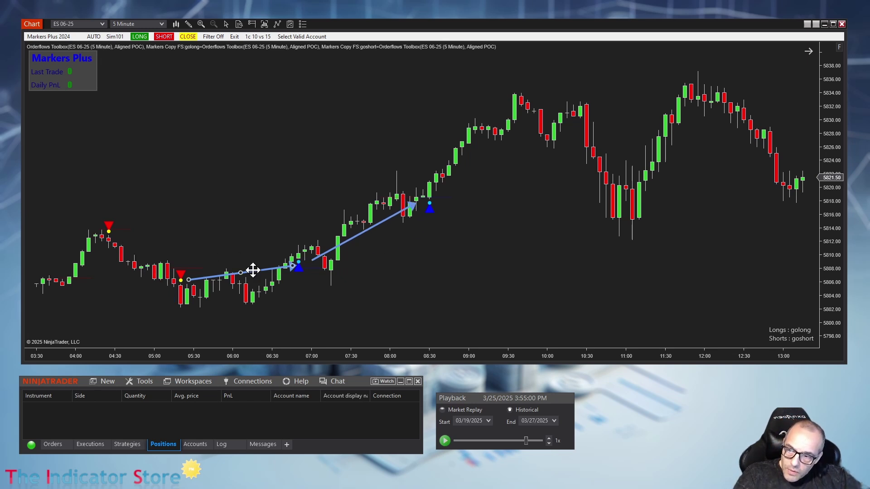
key(Delete)
click(362, 234)
key(Delete)
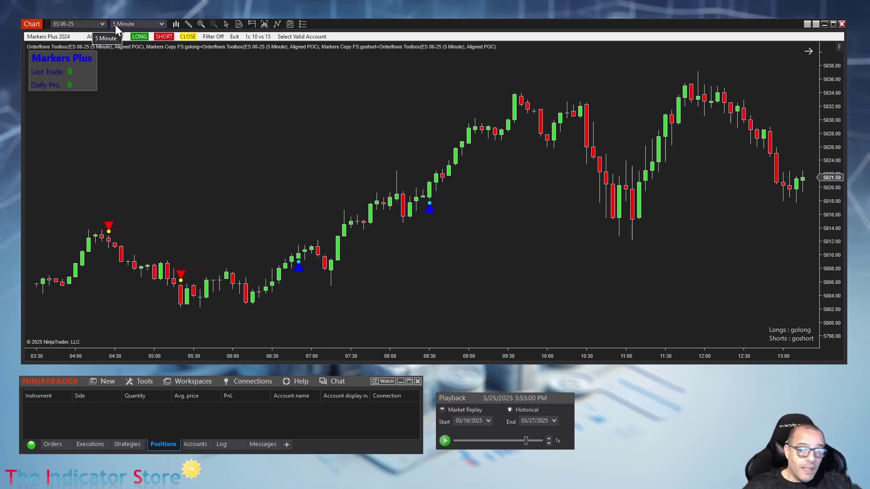
Step: Stretch the chart's time scale to examine the bars around the 08:30 buy signal more closely
drag(425, 355, 625, 143)
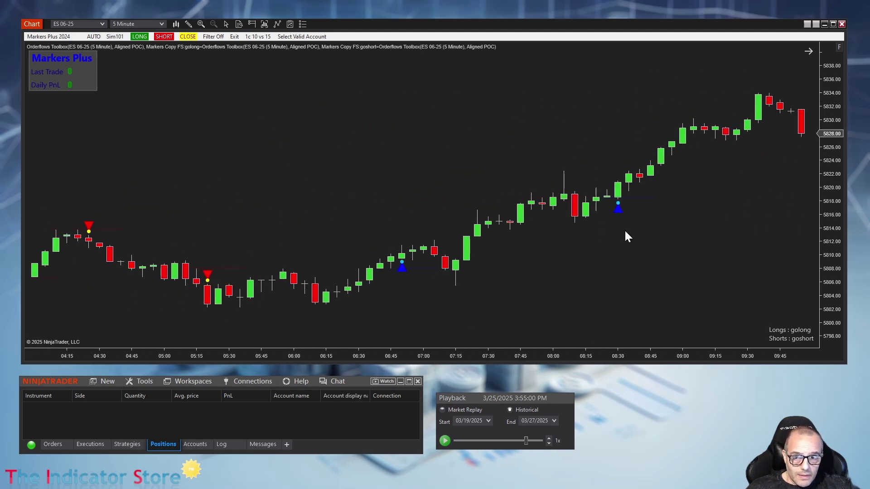
drag(608, 355, 357, 377)
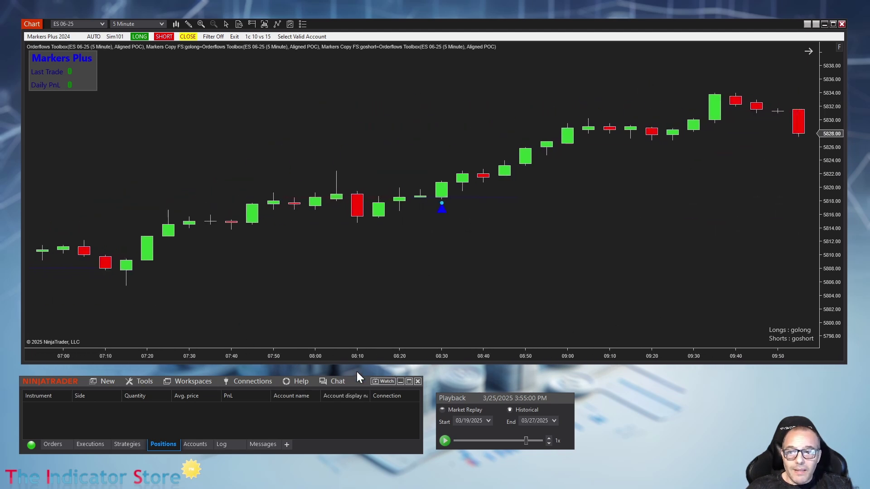
Step: Measure with the Ruler from the 08:30 buy signal bar up to the bars just before 09:00, placing its label above the price
click(839, 48)
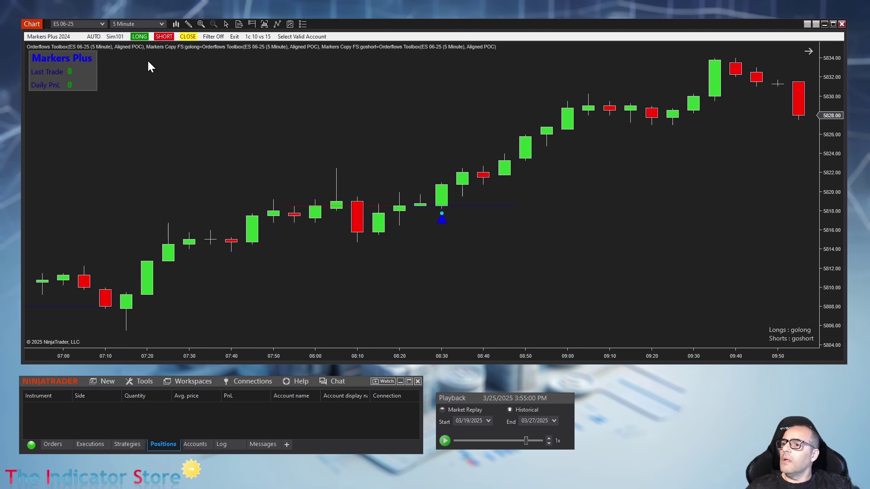
click(189, 25)
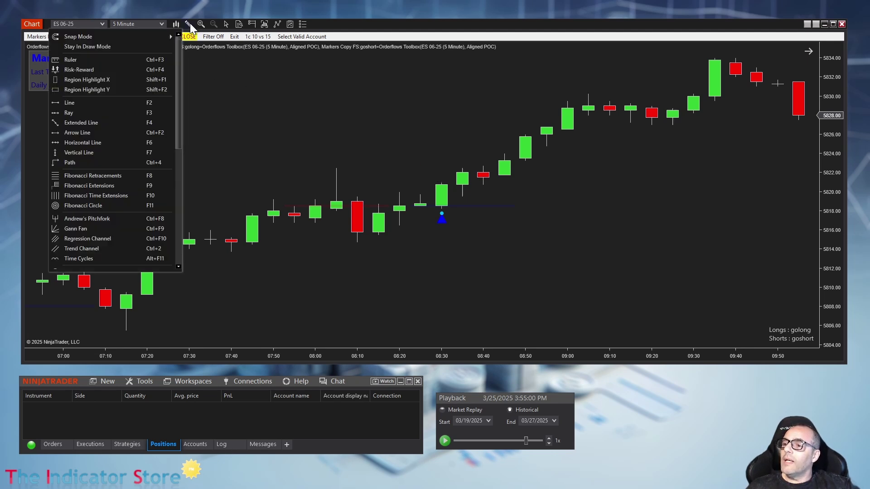
click(85, 59)
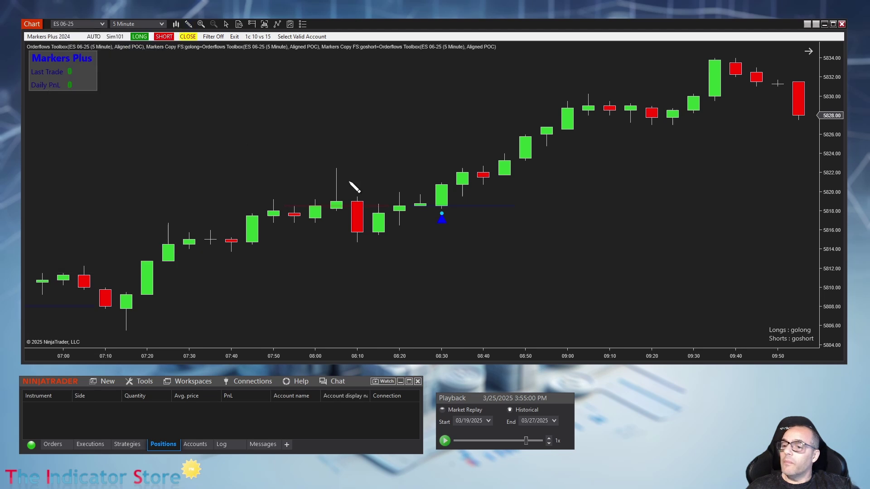
click(450, 183)
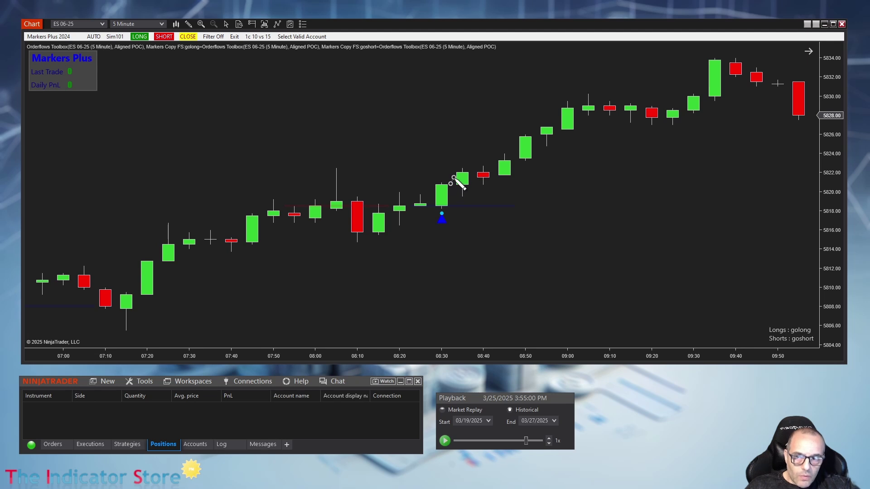
click(555, 113)
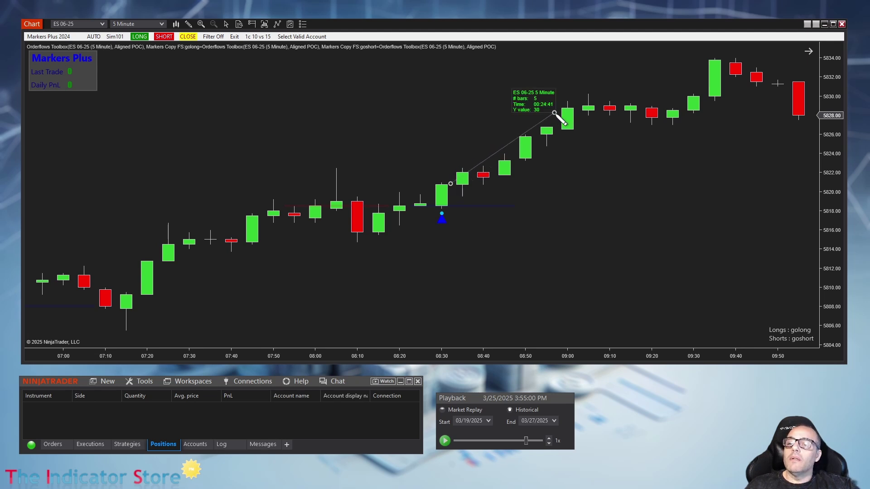
click(501, 97)
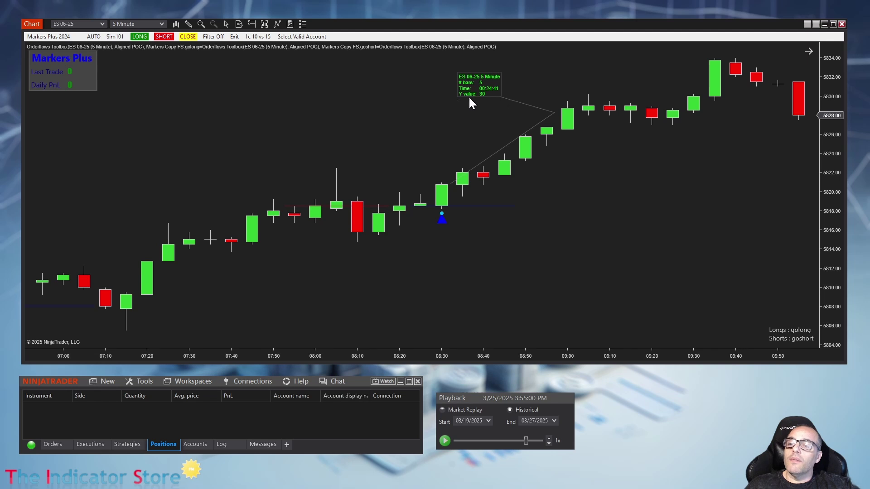
double_click(528, 104)
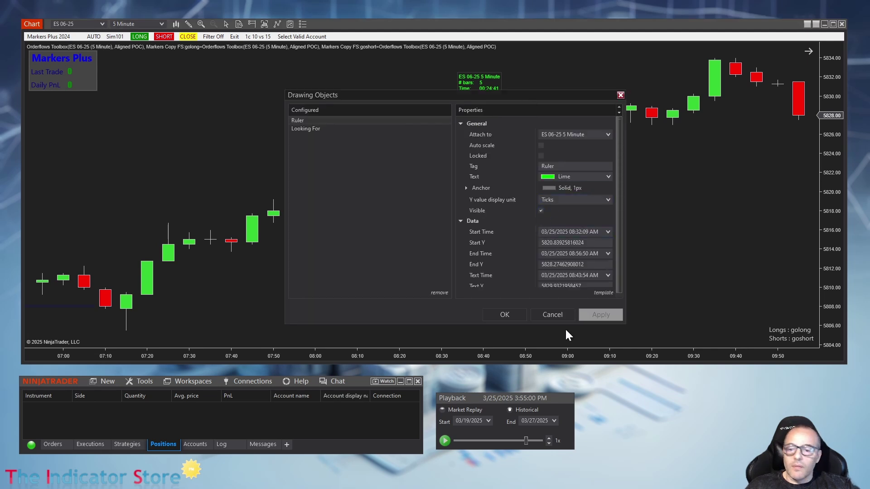
click(555, 315)
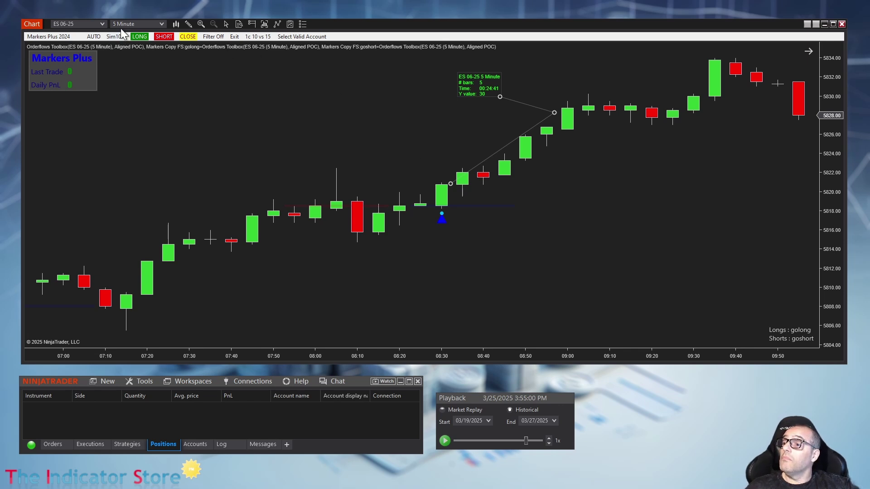
click(187, 24)
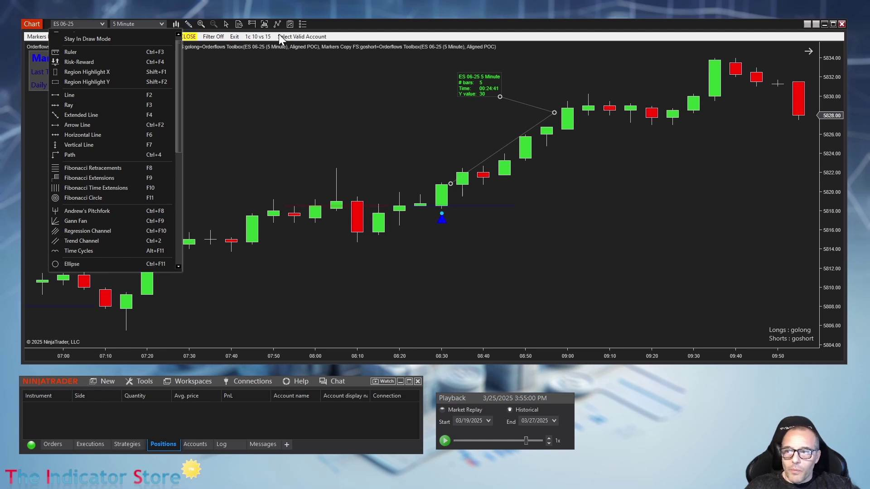
click(275, 102)
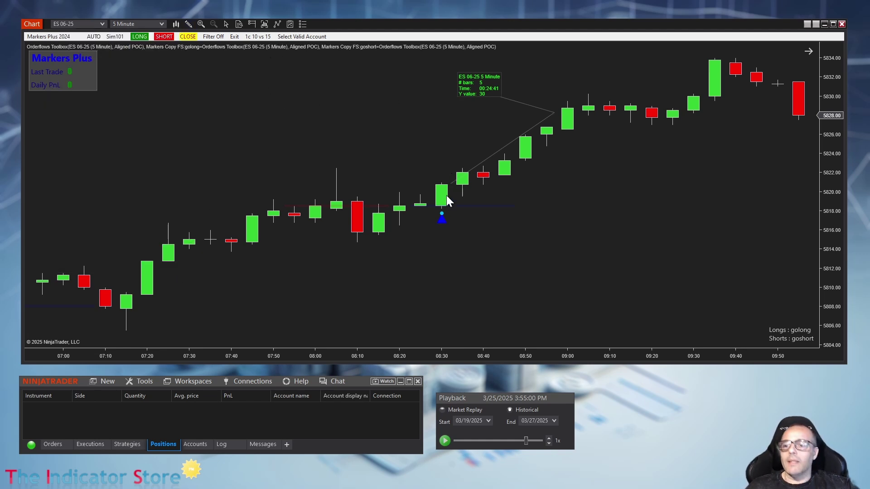
Step: Show Chart Trader with the 1c 30 vs 30 ATM strategy selected, and update Markers Plus to that strategy and the playback account
click(252, 24)
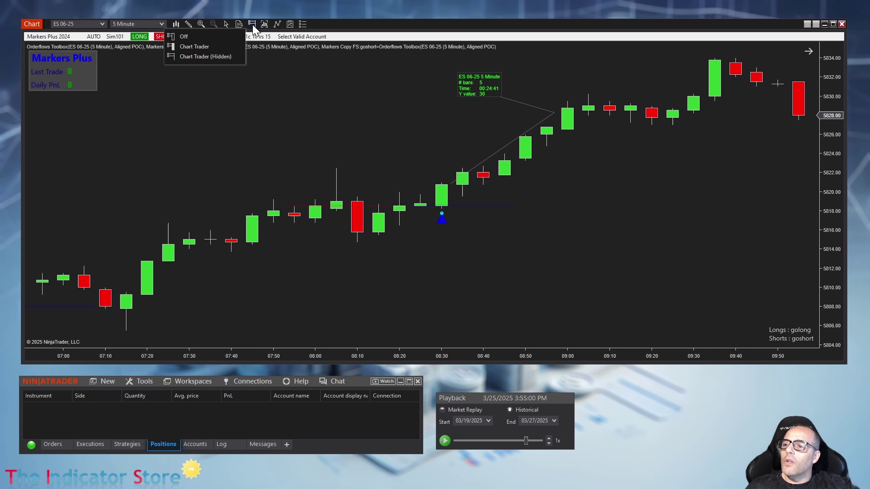
click(191, 46)
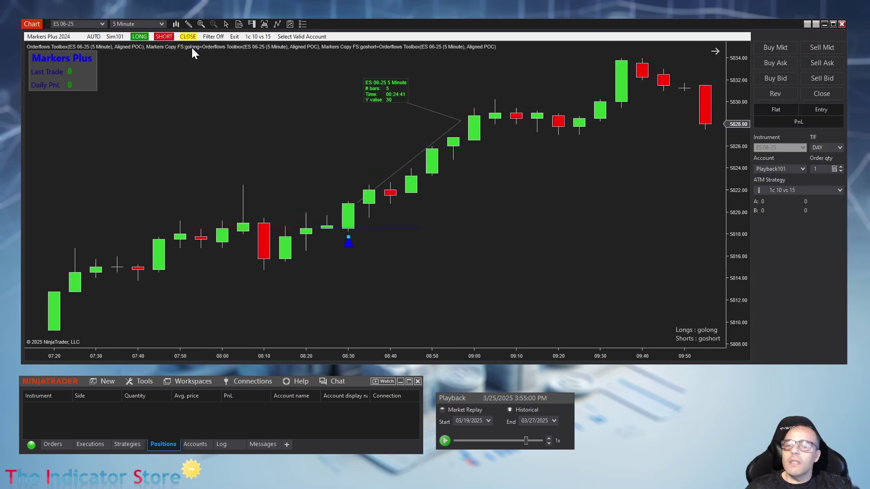
click(840, 190)
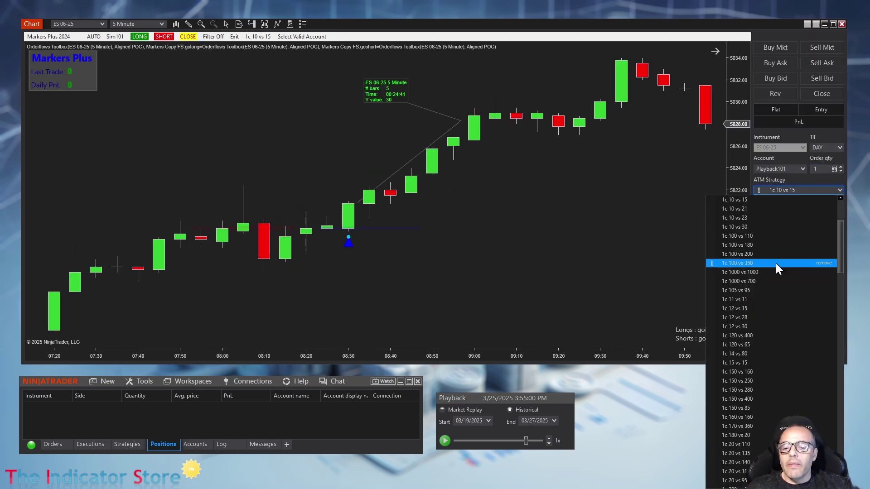
scroll(776, 263, down, 7)
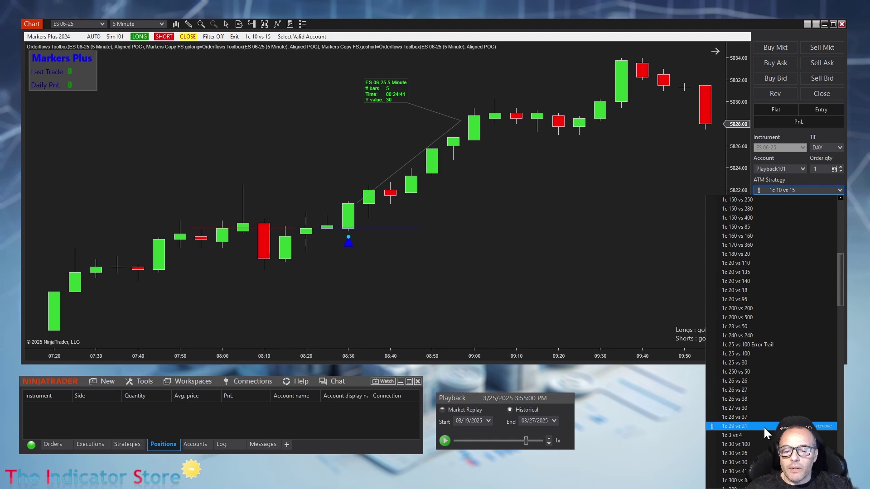
scroll(752, 417, down, 2)
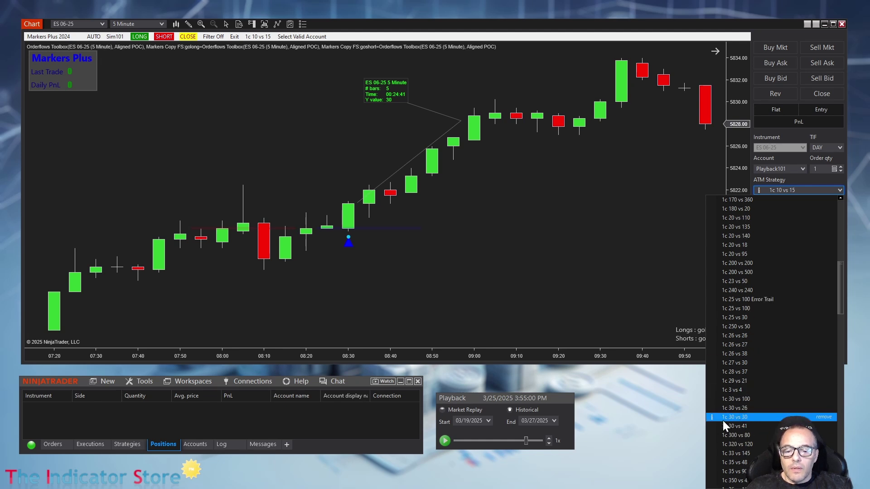
click(737, 417)
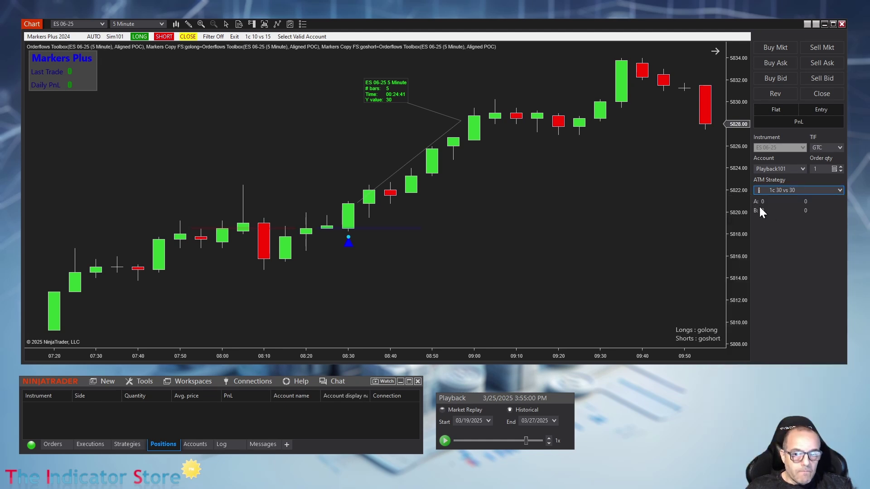
click(256, 37)
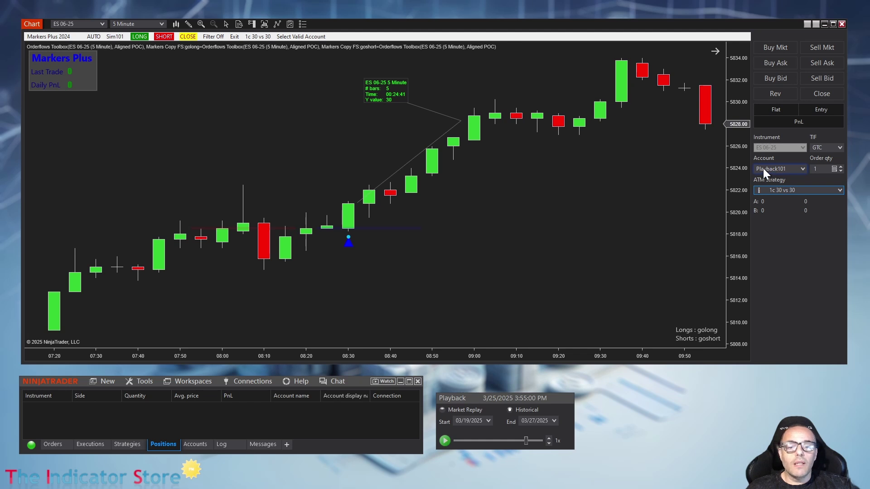
click(114, 37)
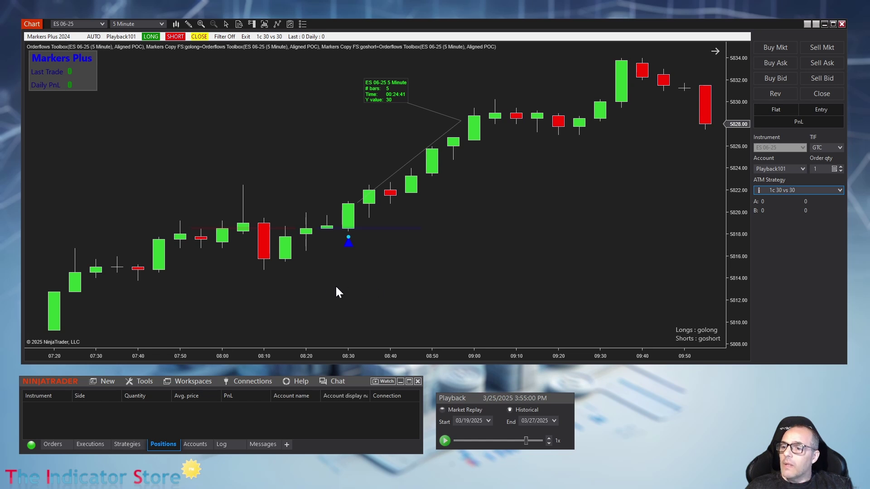
Step: Check the 08:15 bar's data and move the playback to about 8:15 AM on 03/25/2025
middle_click(307, 189)
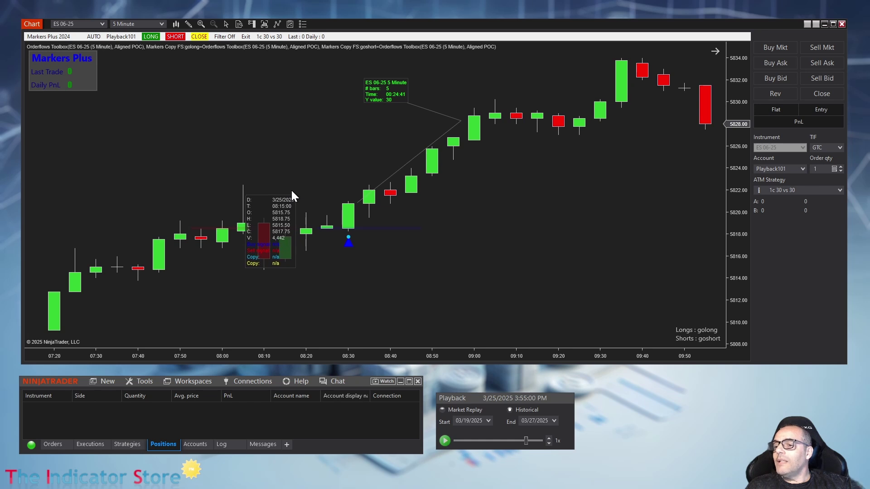
right_click(499, 436)
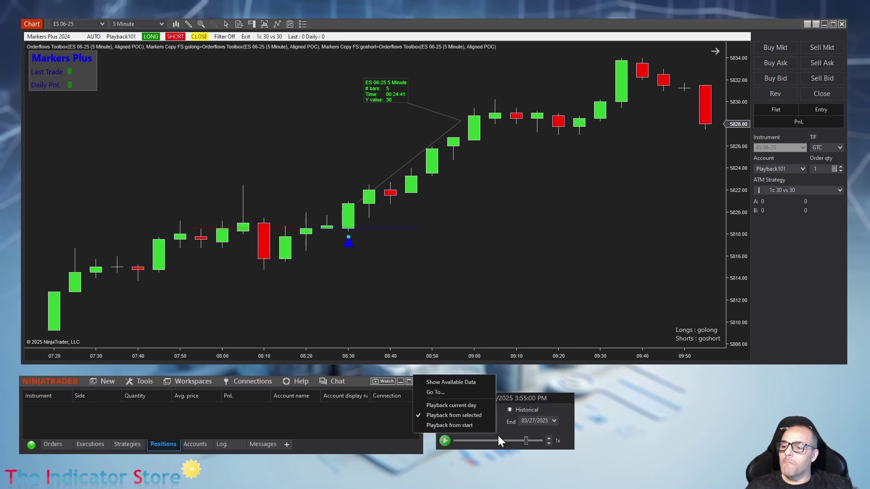
click(446, 390)
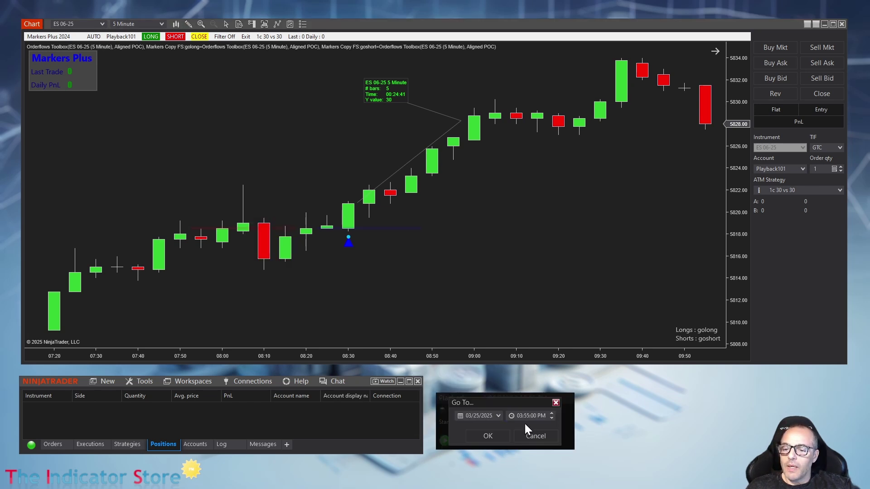
click(489, 437)
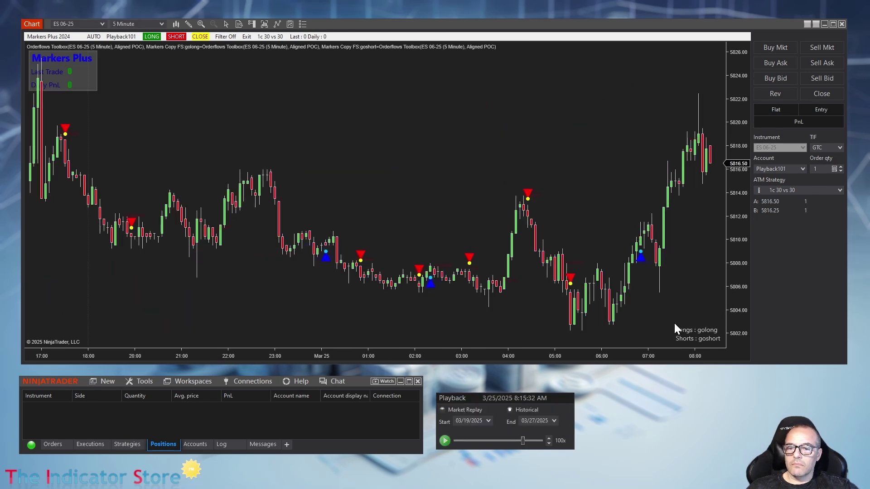
Step: Lower the playback speed to 10x, with the latest bars enlarged and empty space after them on the chart
drag(654, 357, 334, 353)
drag(687, 281, 479, 299)
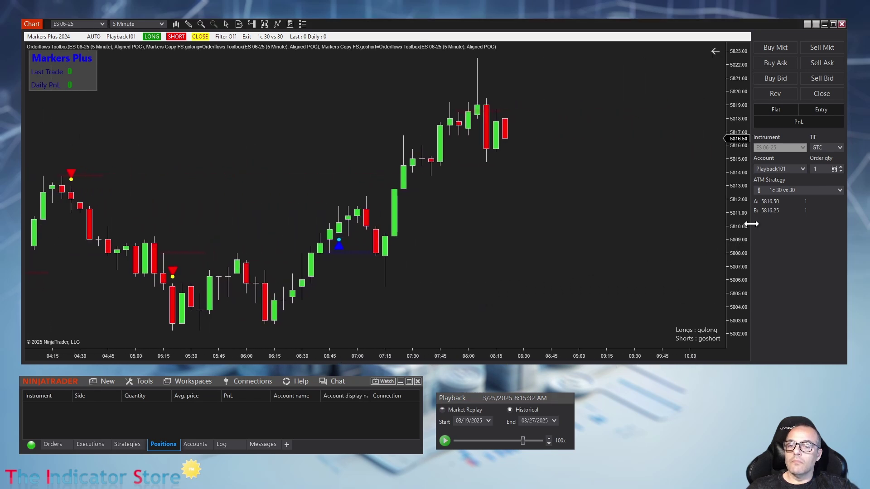
mouse_move(737, 232)
mouse_down()
mouse_move(729, 328)
mouse_move(732, 238)
mouse_up()
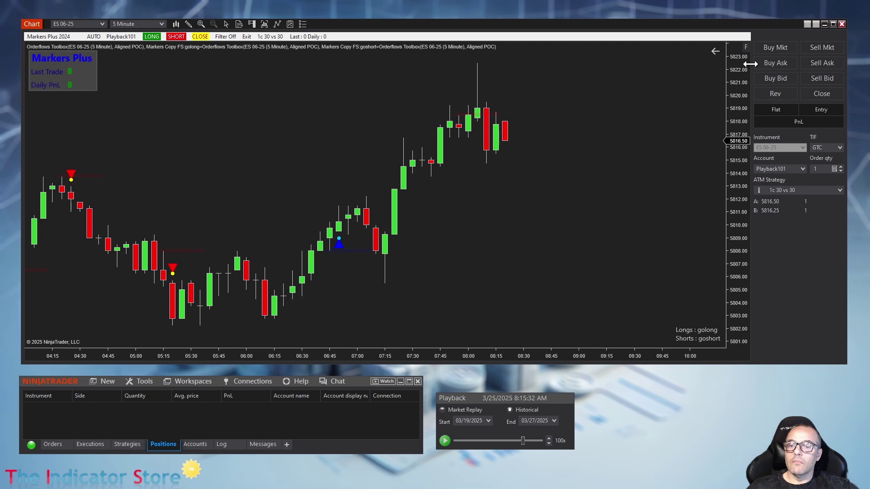
click(746, 47)
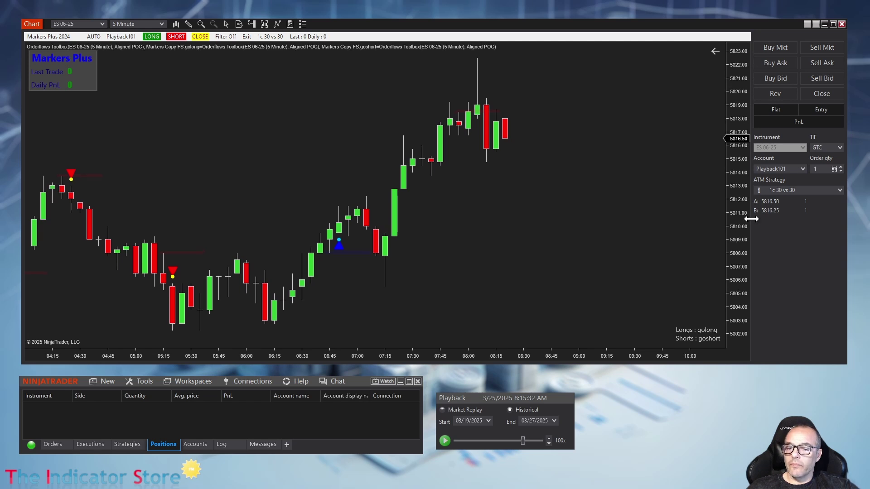
click(549, 444)
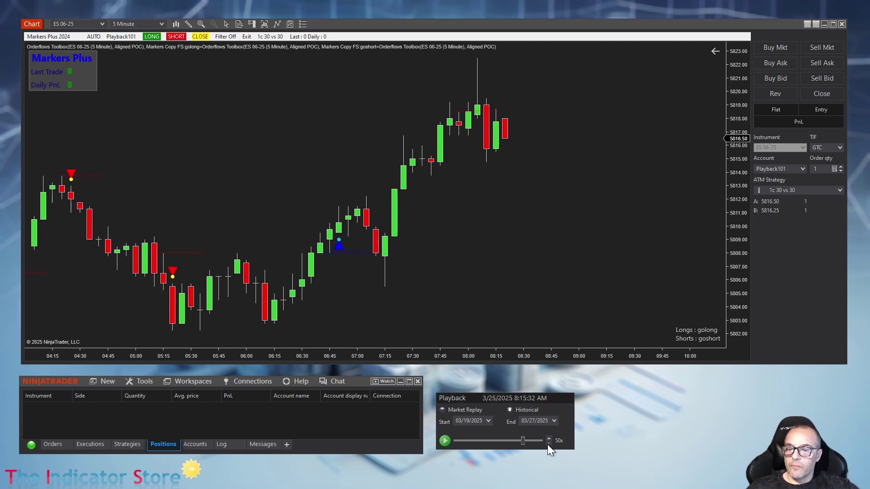
click(548, 444)
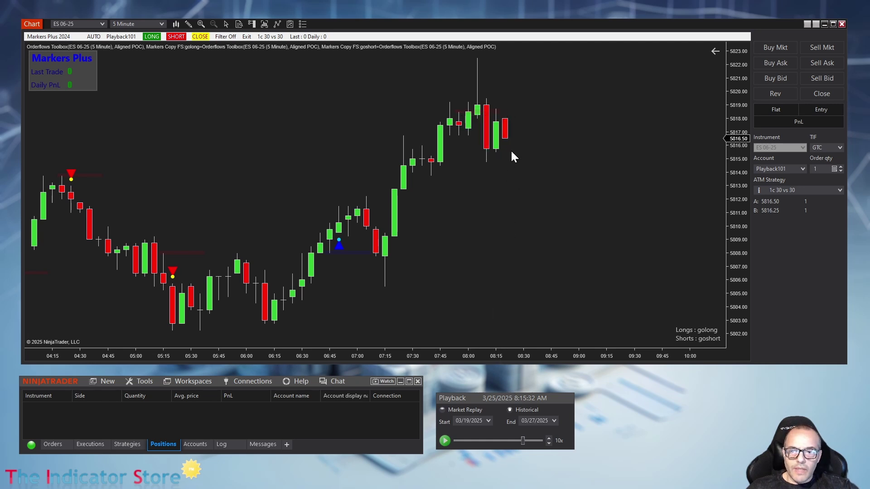
Step: Run the playback until Markers Plus enters the long trade on the 08:30 buy signal, and pause it
mouse_move(504, 148)
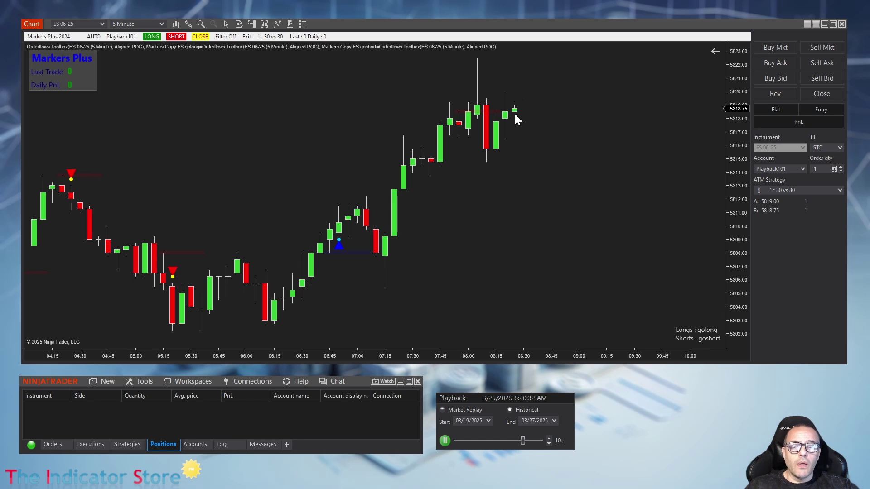
drag(516, 350, 382, 246)
drag(469, 164, 548, 253)
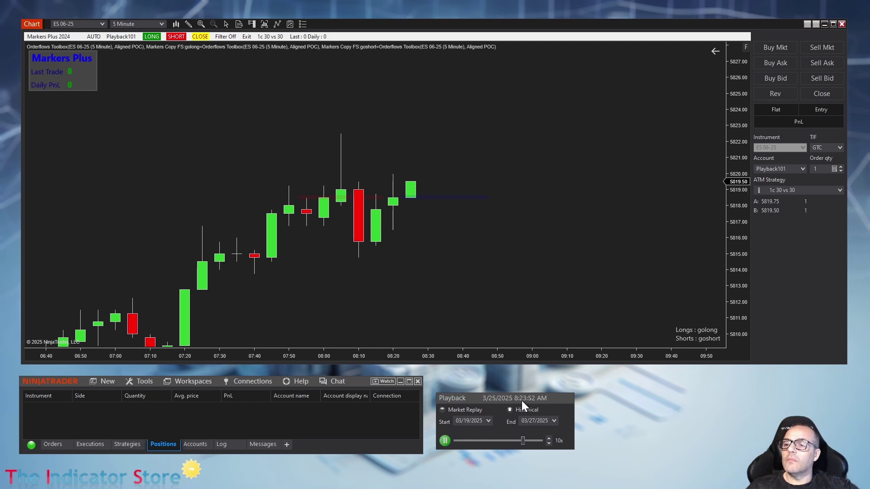
drag(736, 285, 744, 223)
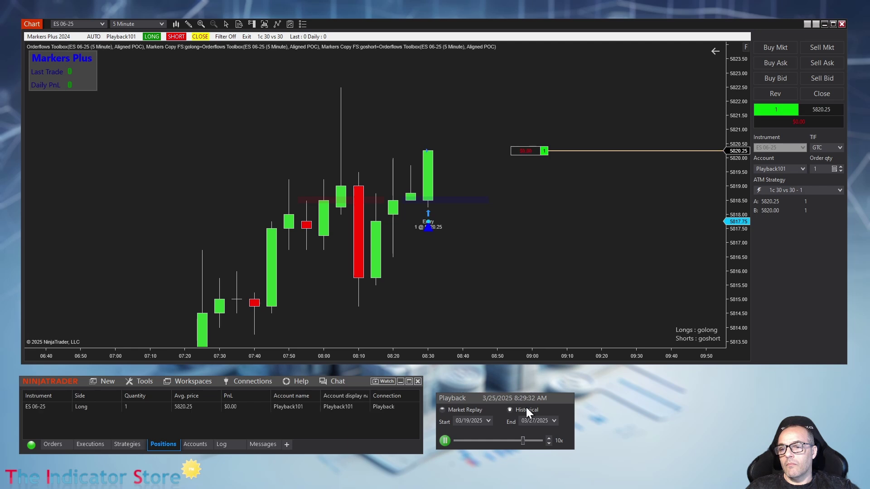
click(445, 440)
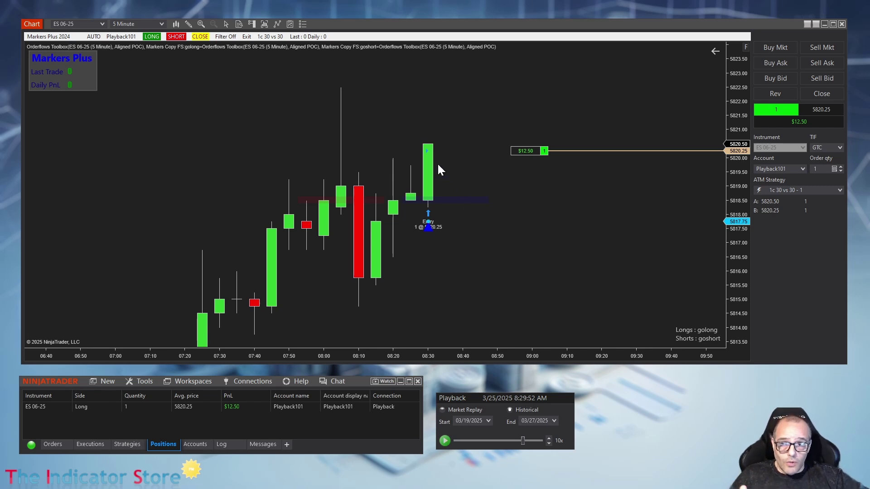
Step: Inspect the long entry with its target and stop orders, and run the playback at 500x until the trade closes, pausing at about 9:00 AM
drag(462, 359, 363, 359)
drag(454, 206, 606, 232)
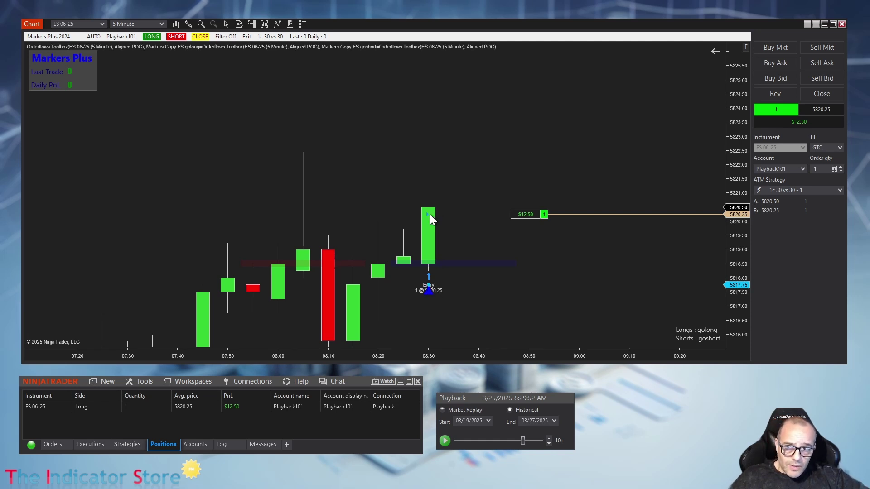
drag(408, 188, 433, 192)
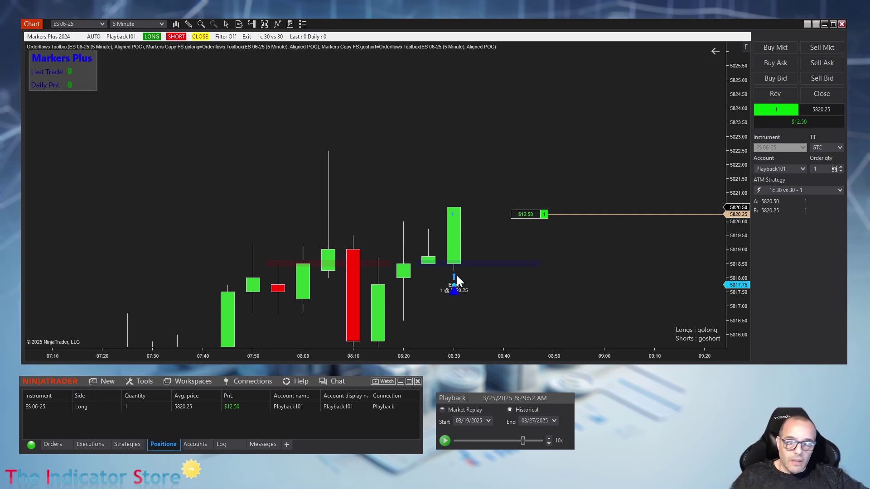
drag(734, 136, 735, 310)
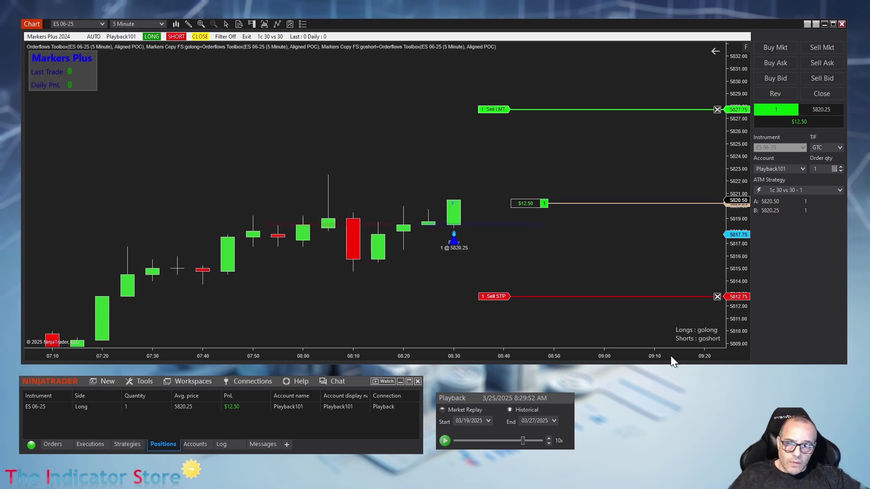
click(445, 441)
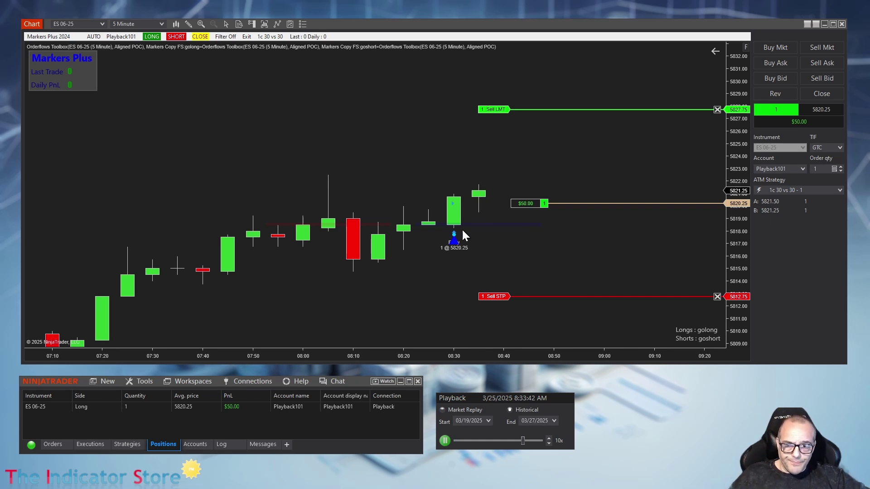
click(550, 439)
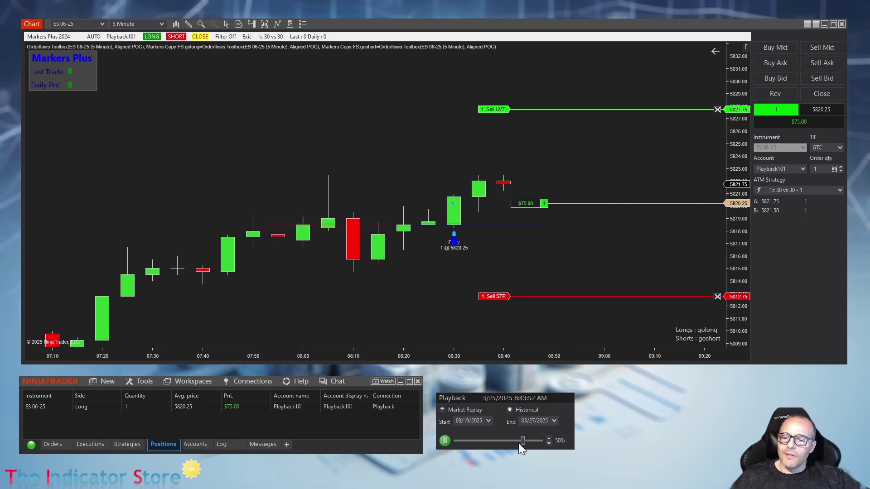
click(447, 441)
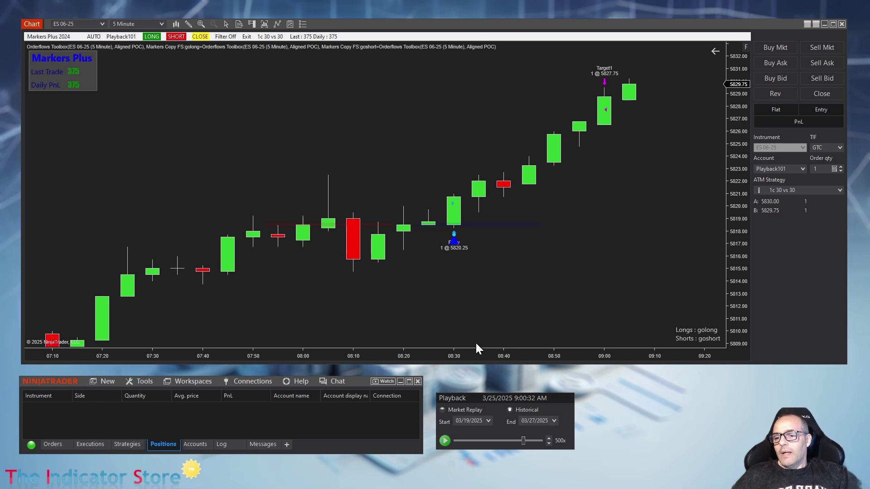
drag(470, 356, 748, 273)
drag(346, 354, 416, 357)
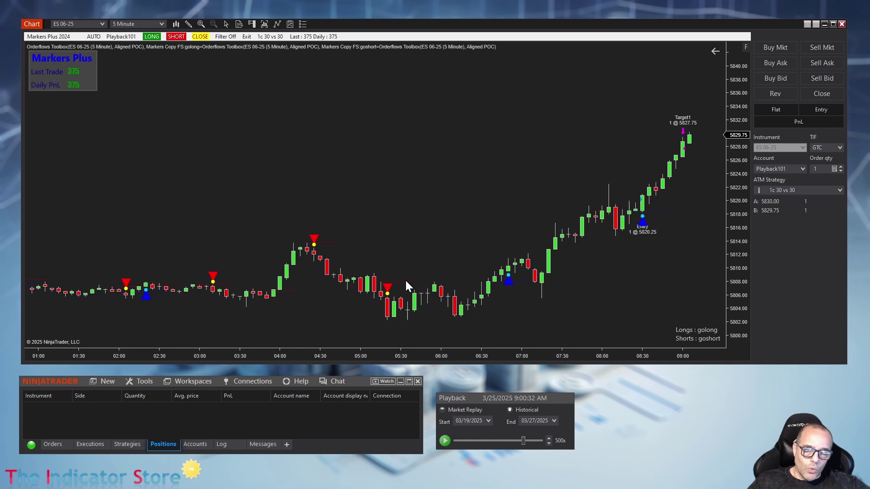